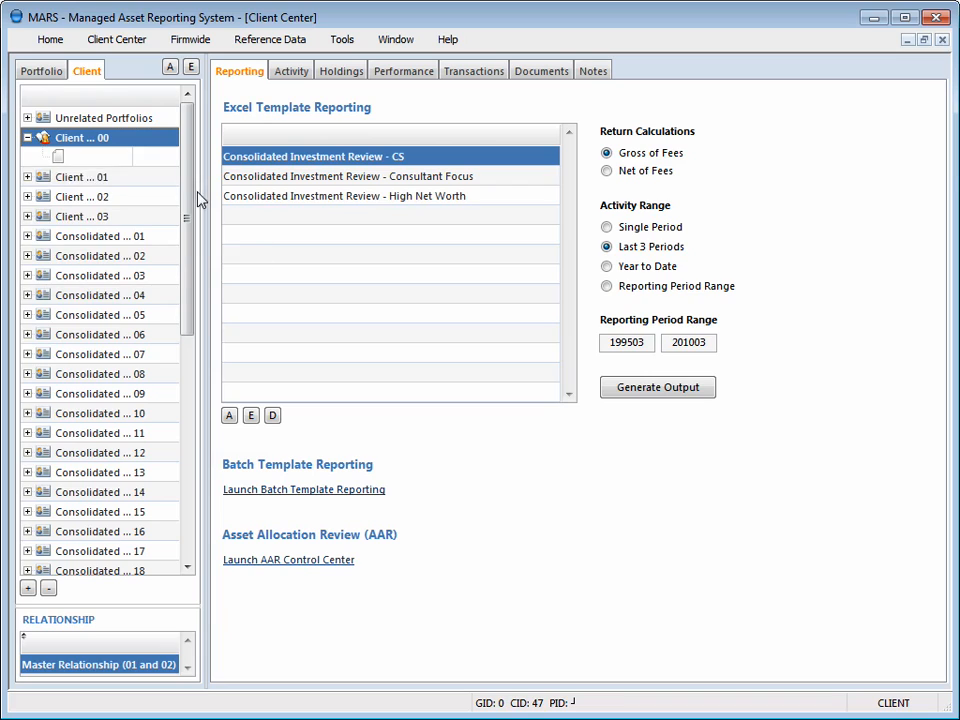
left_click(95, 157)
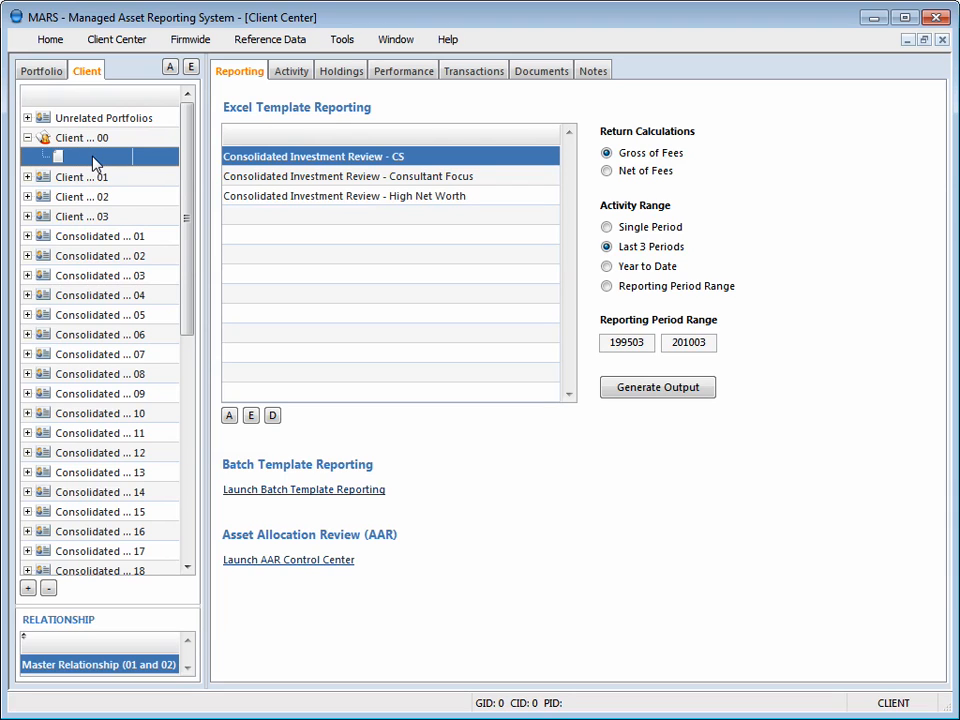
left_click(33, 71)
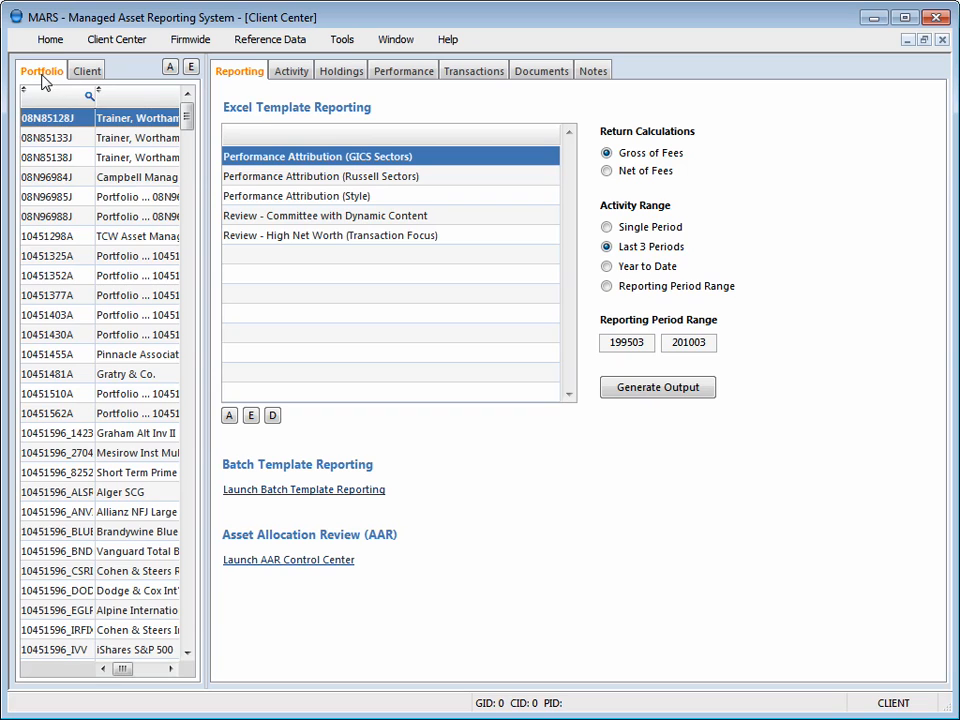
left_click(170, 67)
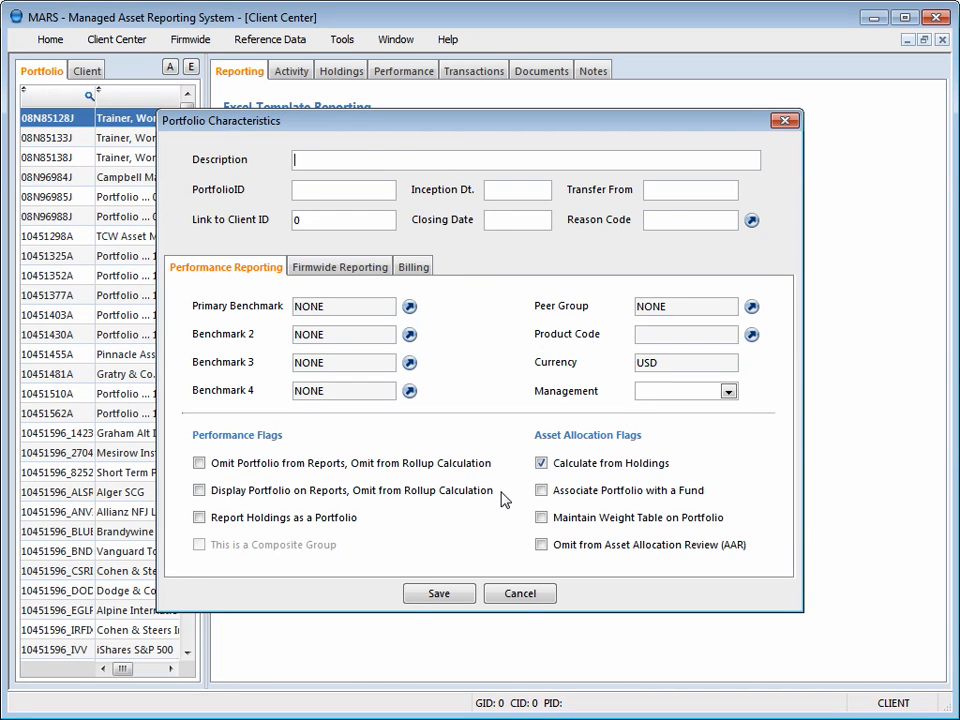
left_click(786, 122)
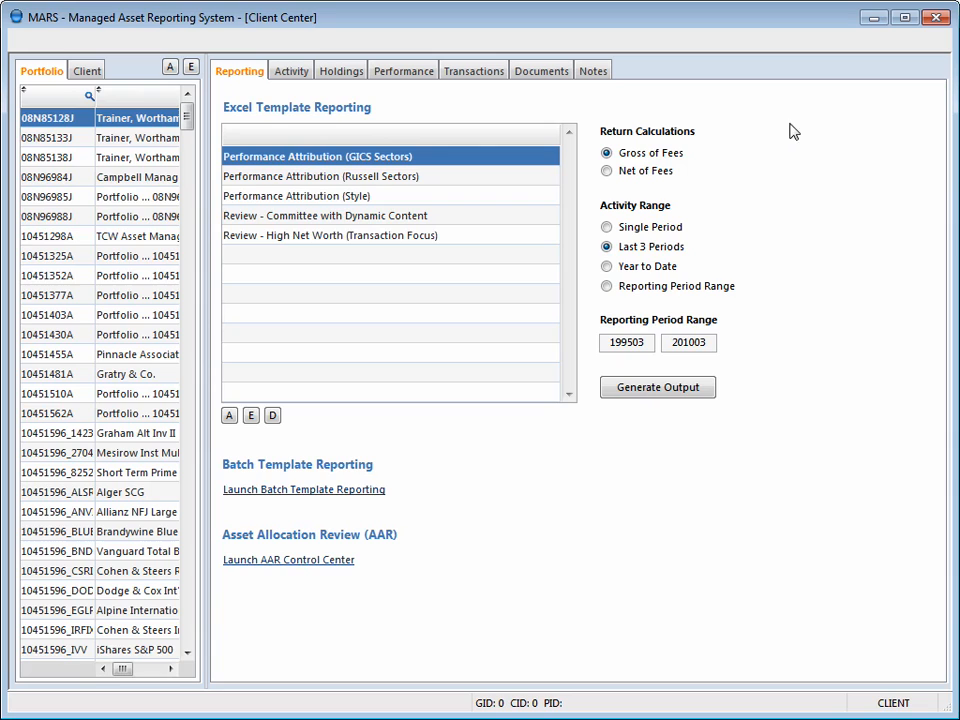
left_click(87, 72)
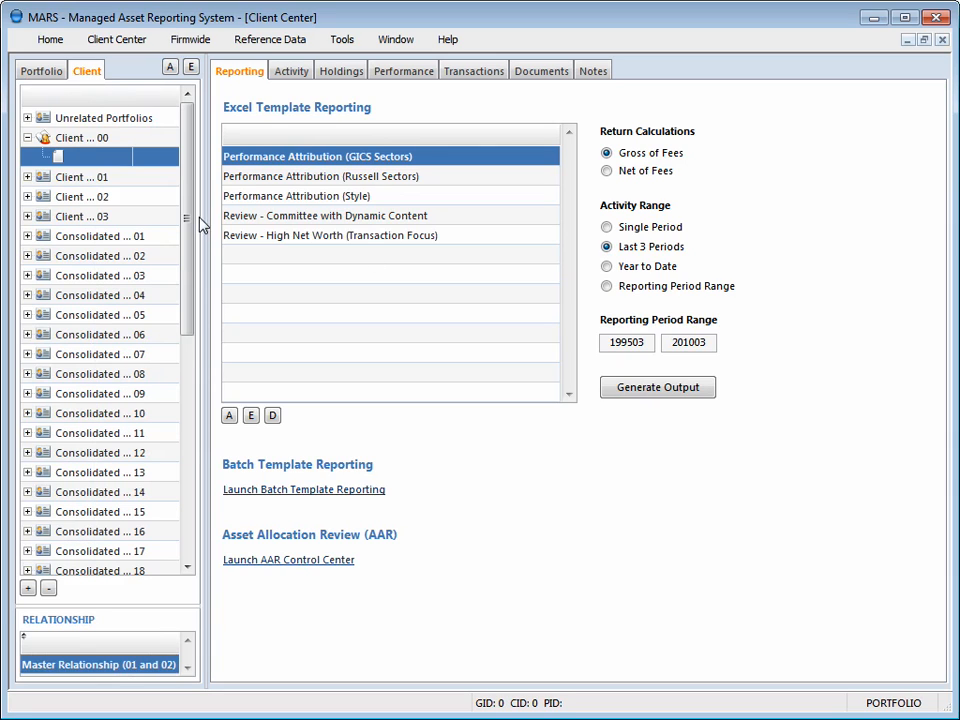
- Start a new portfolio record under Client ... 00 with the description MARS Basics 01 and PortfolioID CAIN_01
left_click(78, 159)
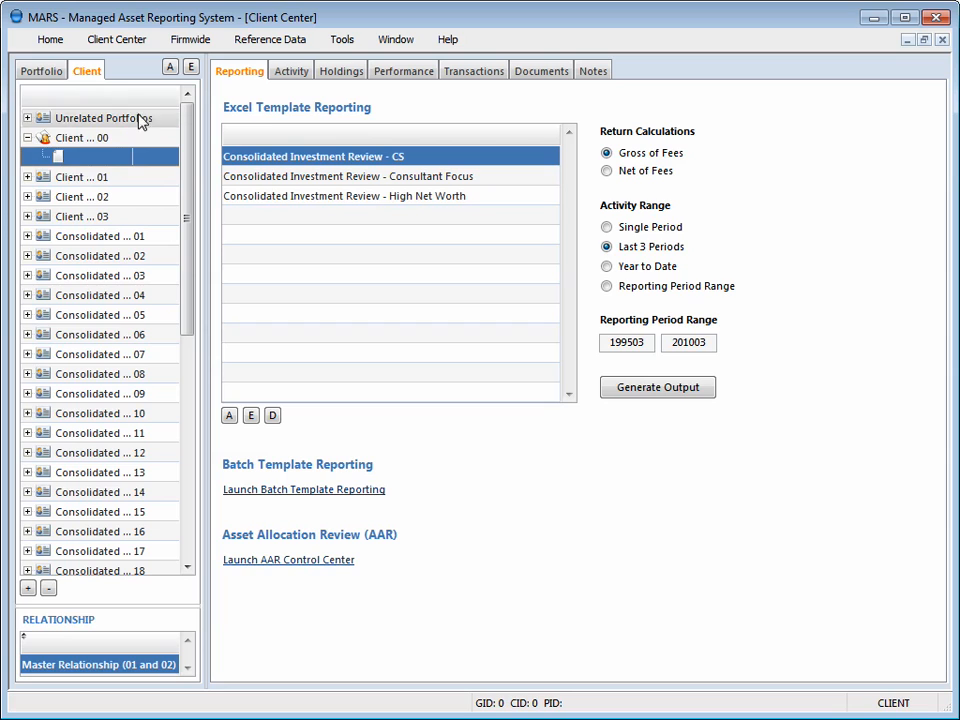
left_click(170, 66)
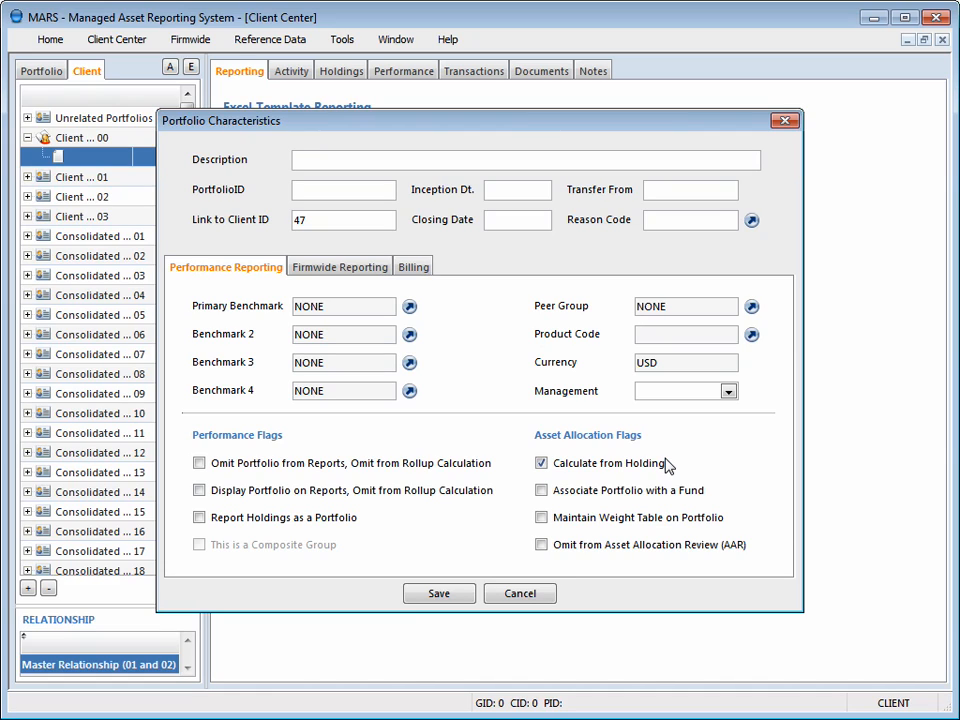
type("MARS Basics 01")
key("Tab")
type("CAIN")
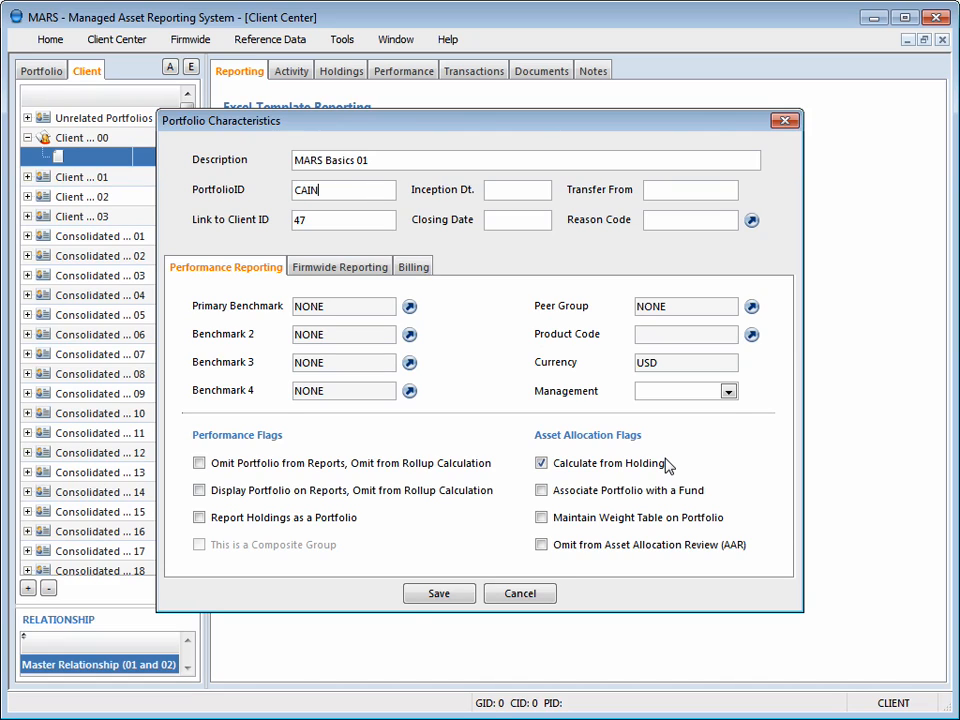
type("_01")
key("Tab")
key("Tab")
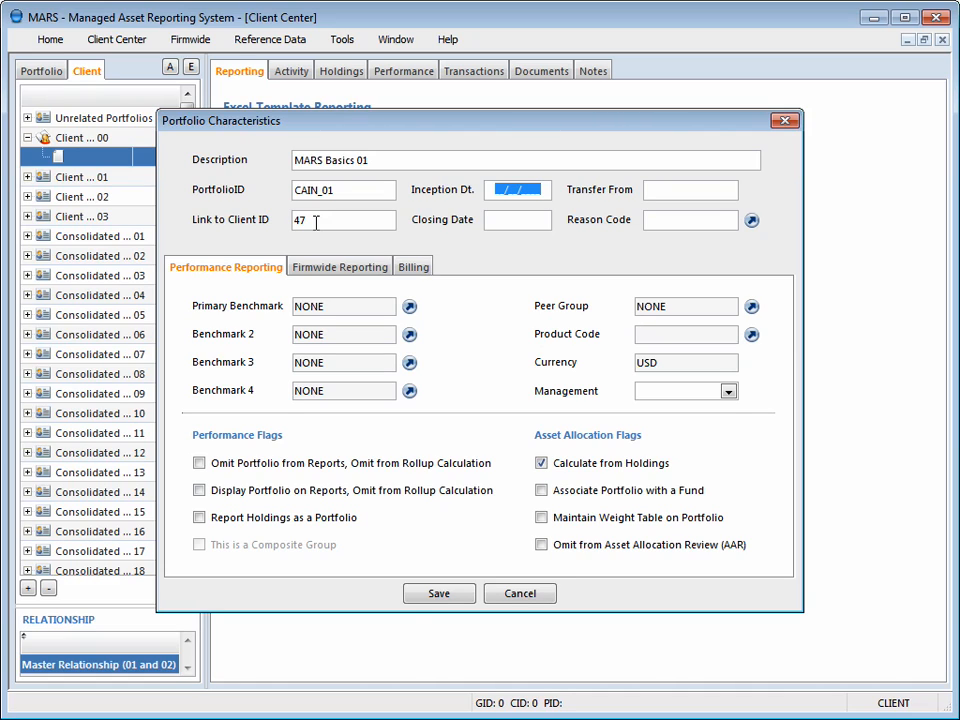
key("Tab")
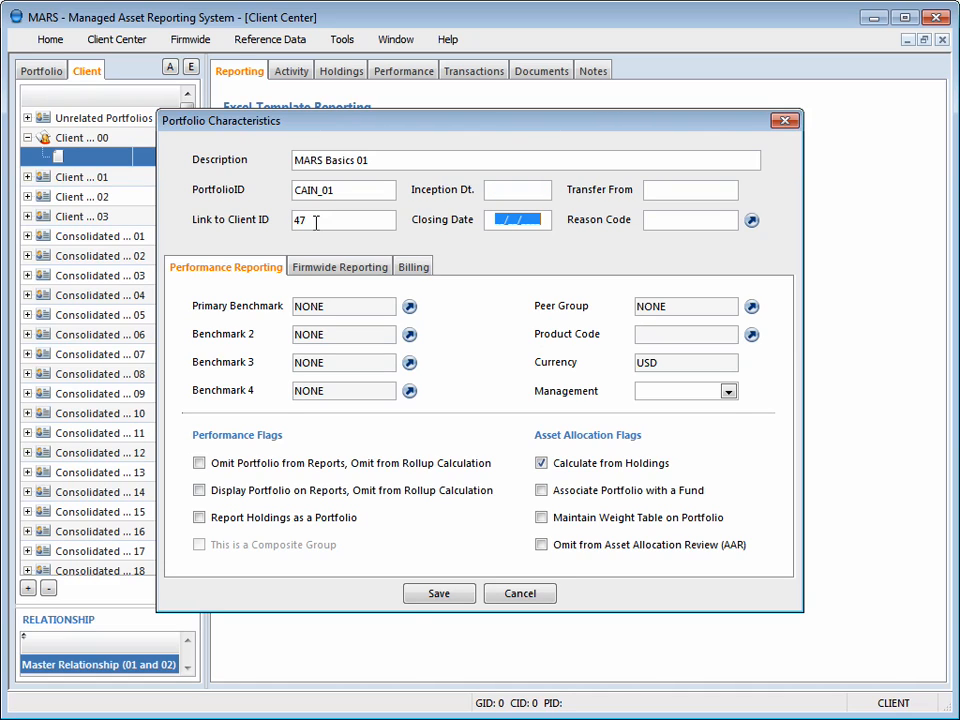
key("Tab")
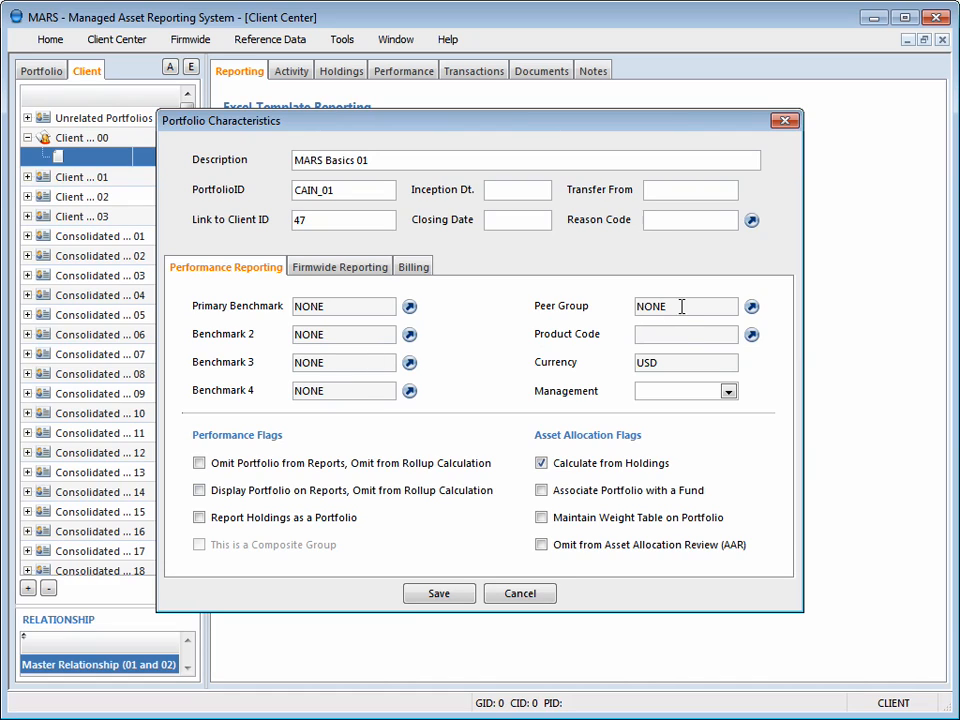
left_click(671, 335)
left_click(751, 337)
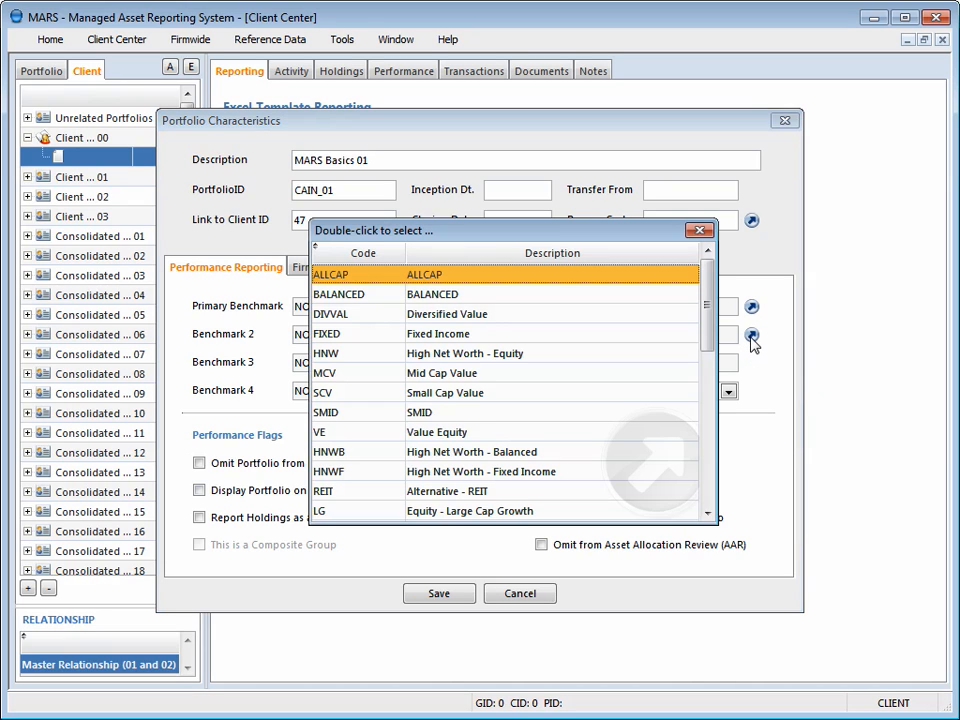
left_click(700, 232)
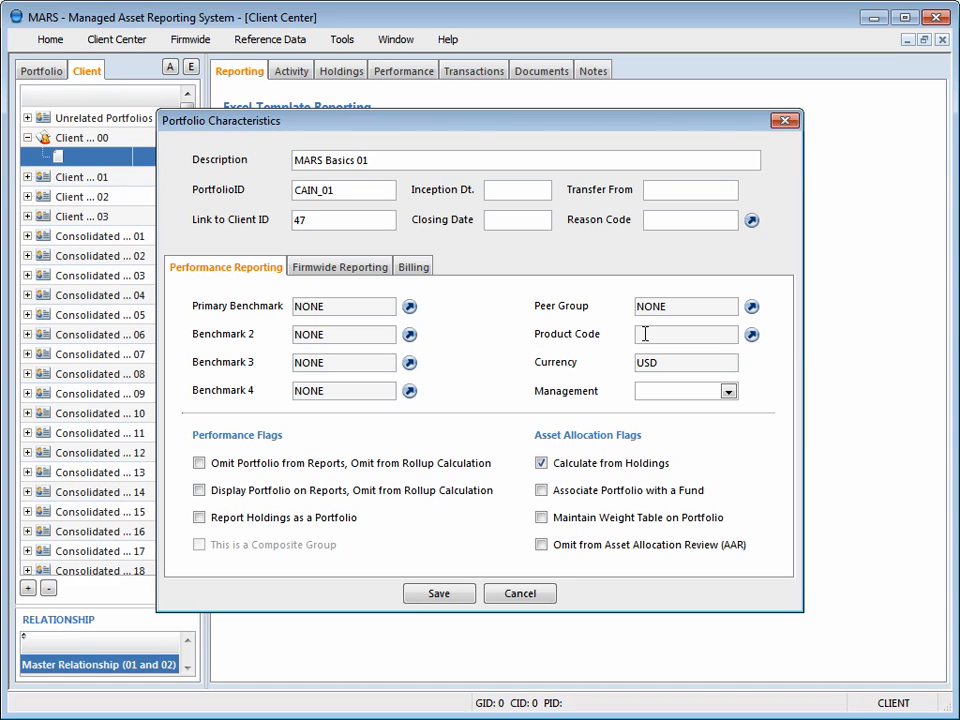
- Set the portfolio's product code to HF (Alternative - Hedge Fund) and its management to Active
left_click(751, 336)
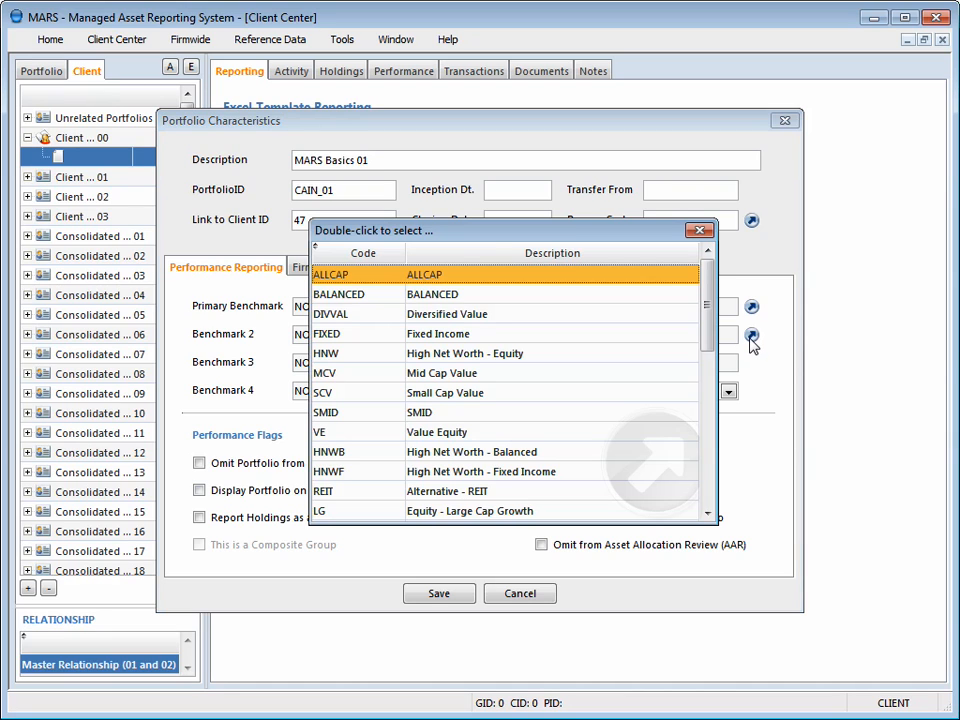
left_click(710, 458)
left_click(712, 481)
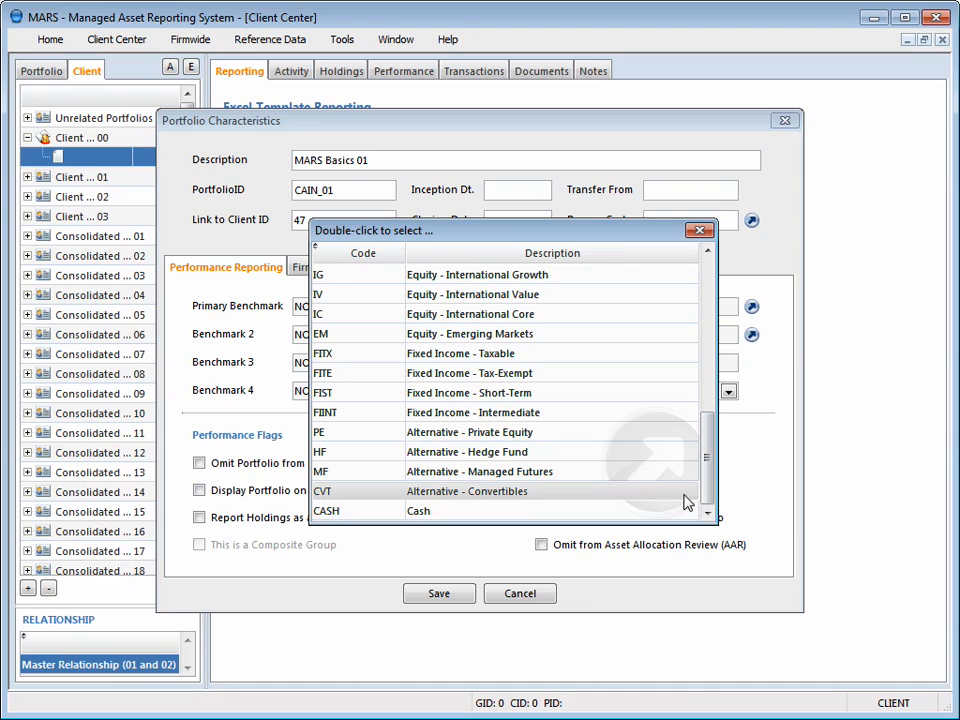
double_click(487, 457)
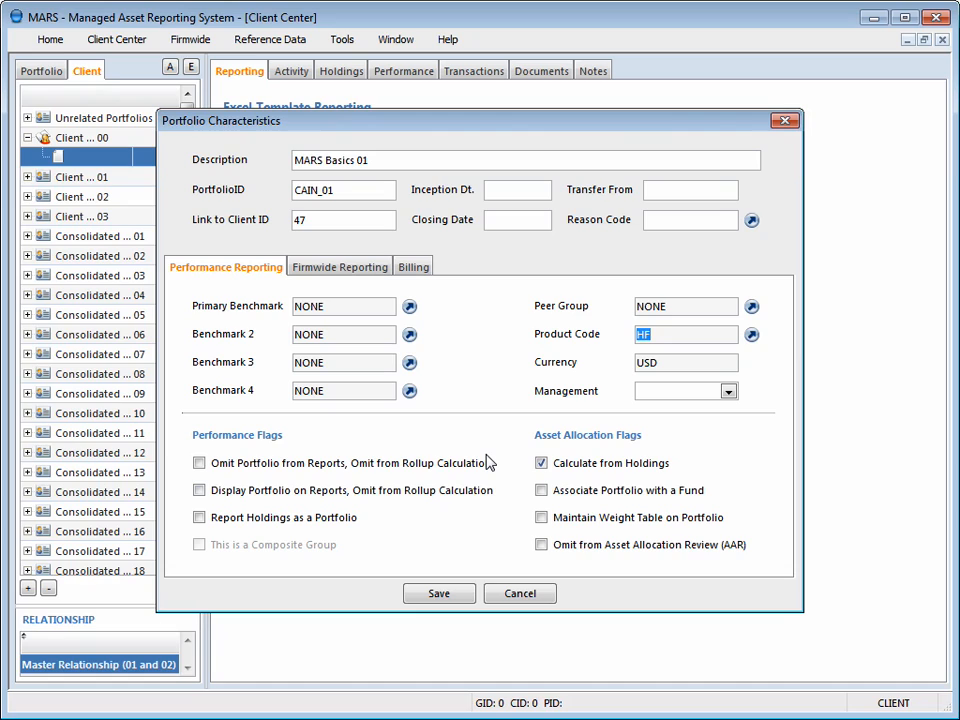
left_click(695, 357)
left_click(681, 394)
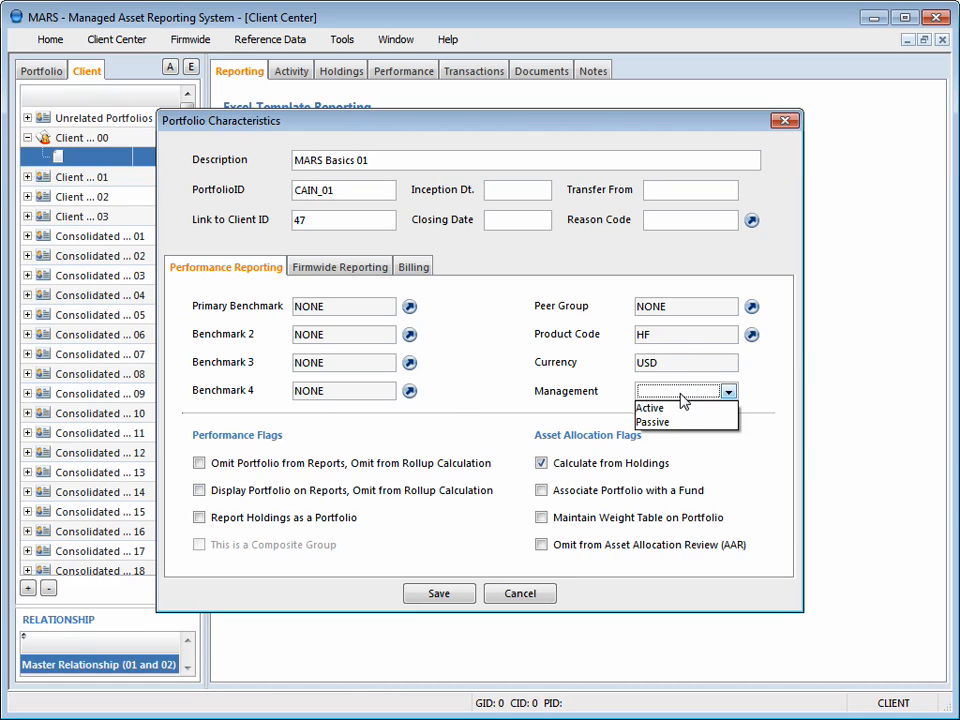
left_click(681, 410)
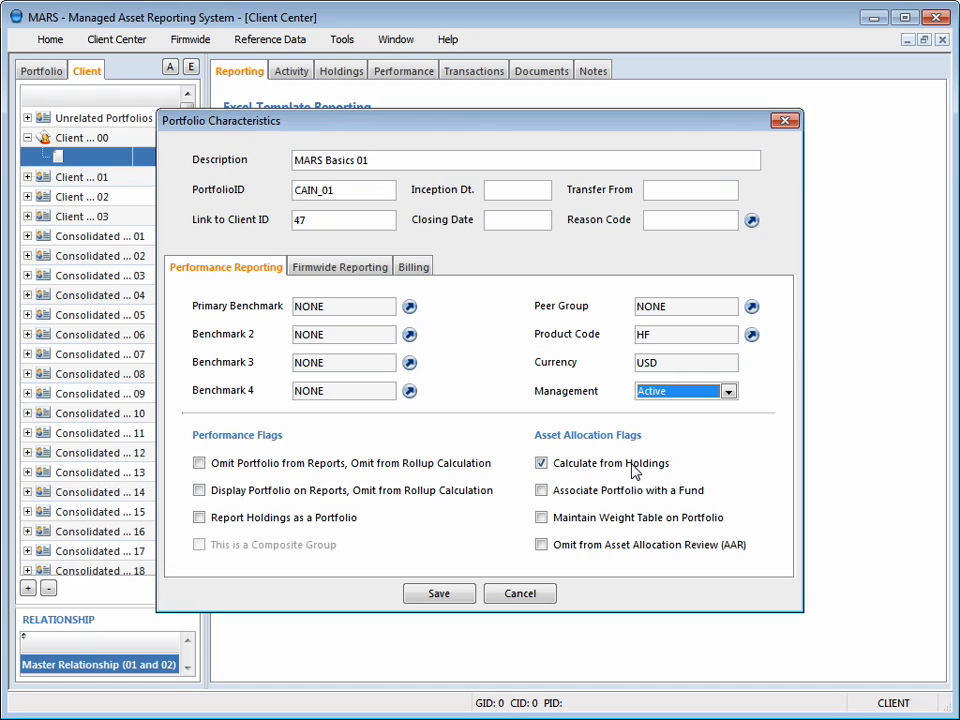
- Associate the portfolio with the Allianz NFJ Large Cap Value fund (ANVIX) and save the new record
left_click(601, 497)
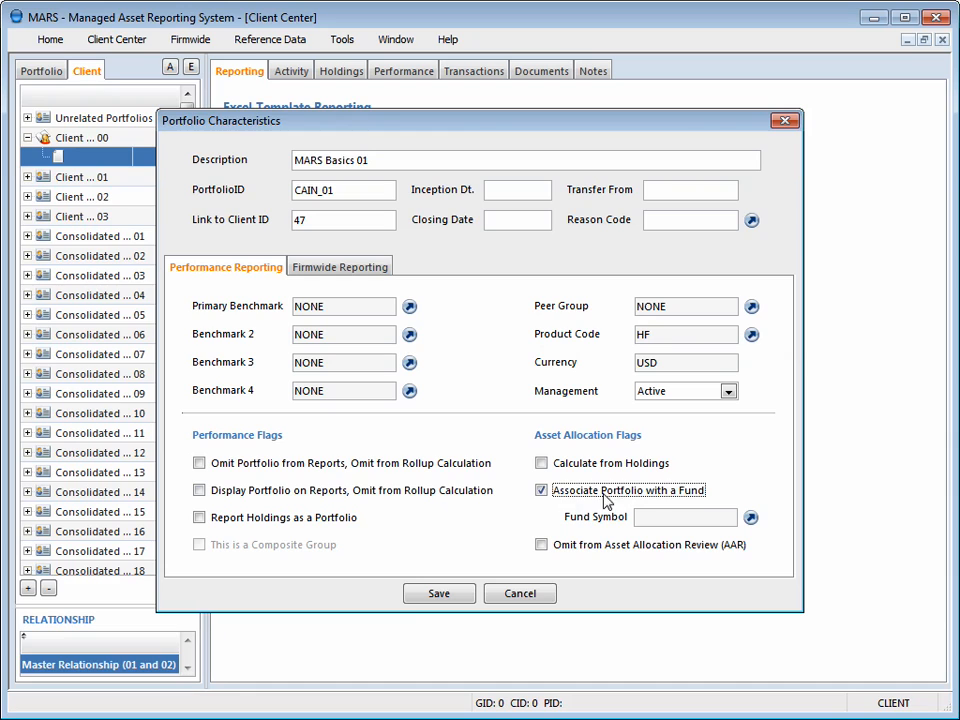
left_click(751, 518)
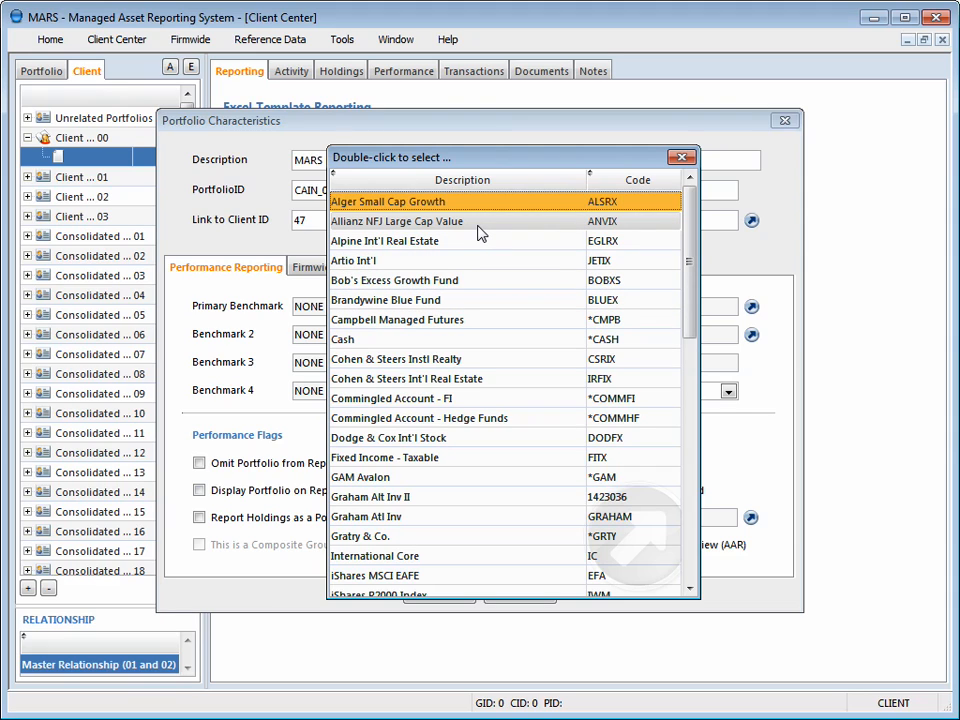
double_click(478, 233)
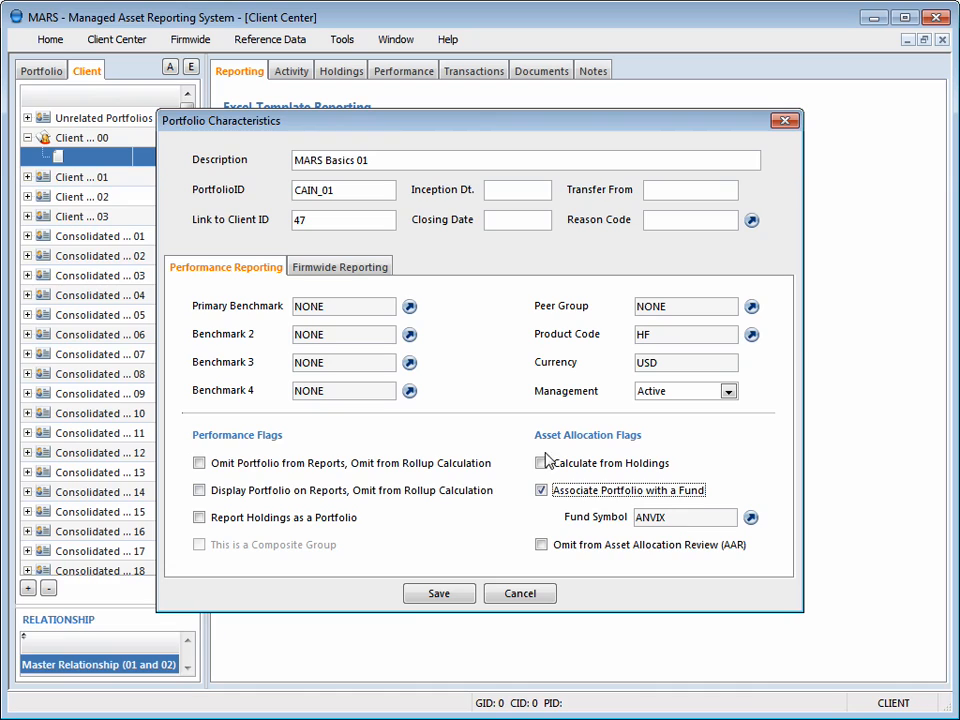
left_click(350, 275)
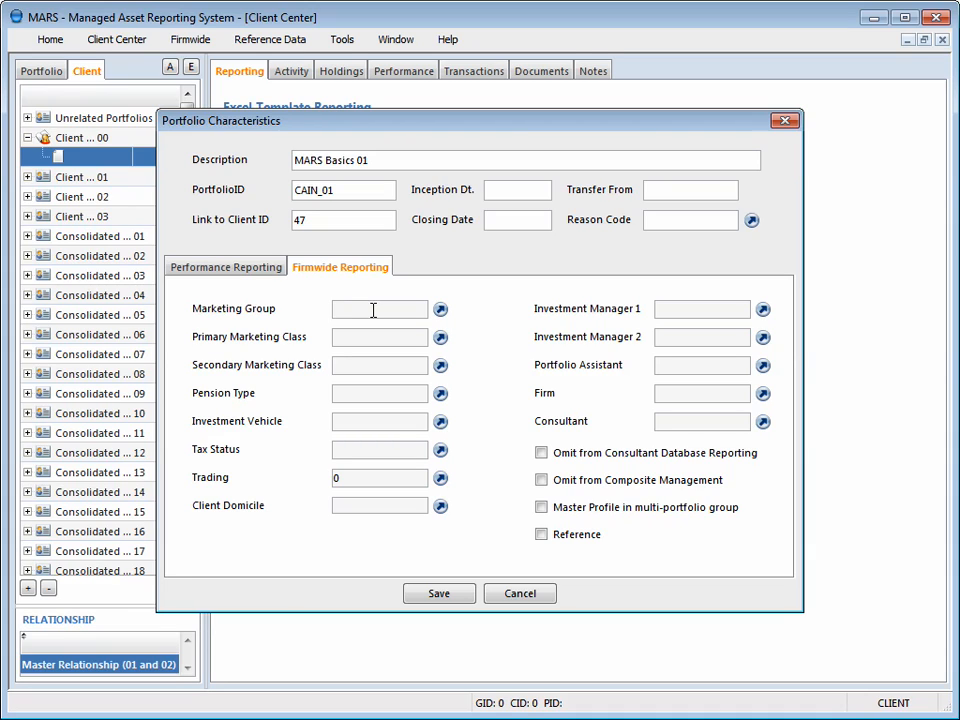
left_click(236, 272)
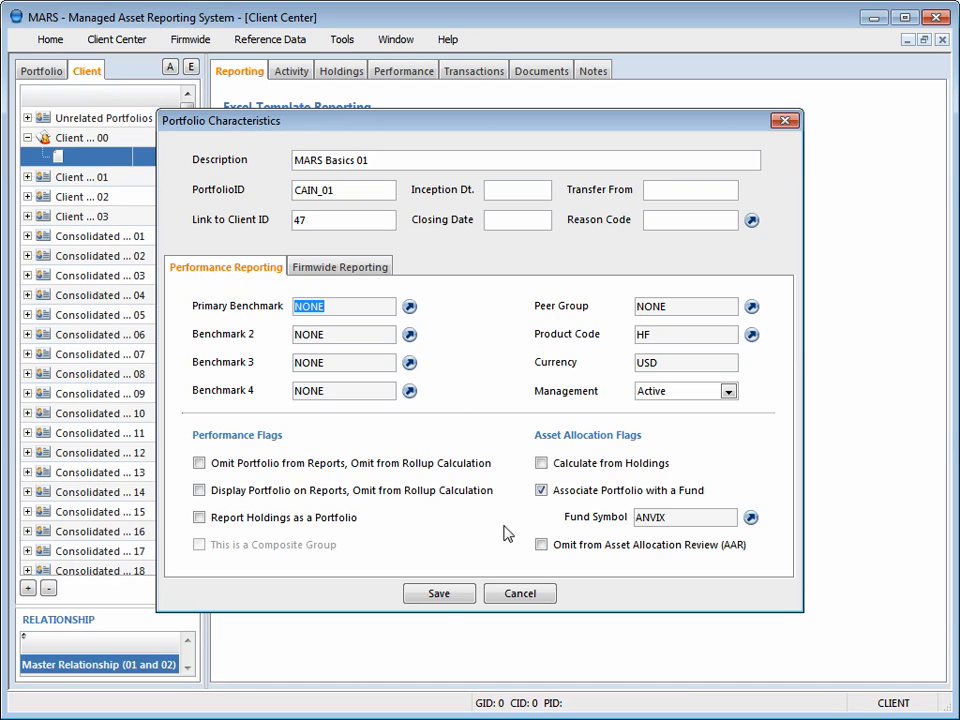
left_click(437, 594)
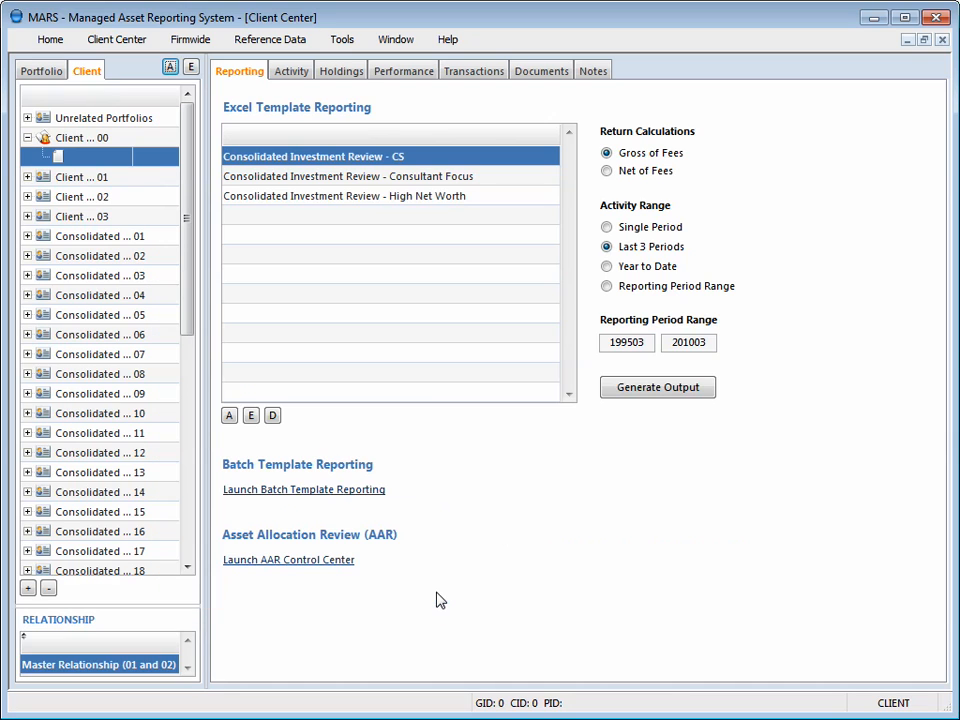
- Add and save a second portfolio under Client ... 00 with the description NARS Basics 02 and PortfolioID CAIN_02
left_click(119, 165)
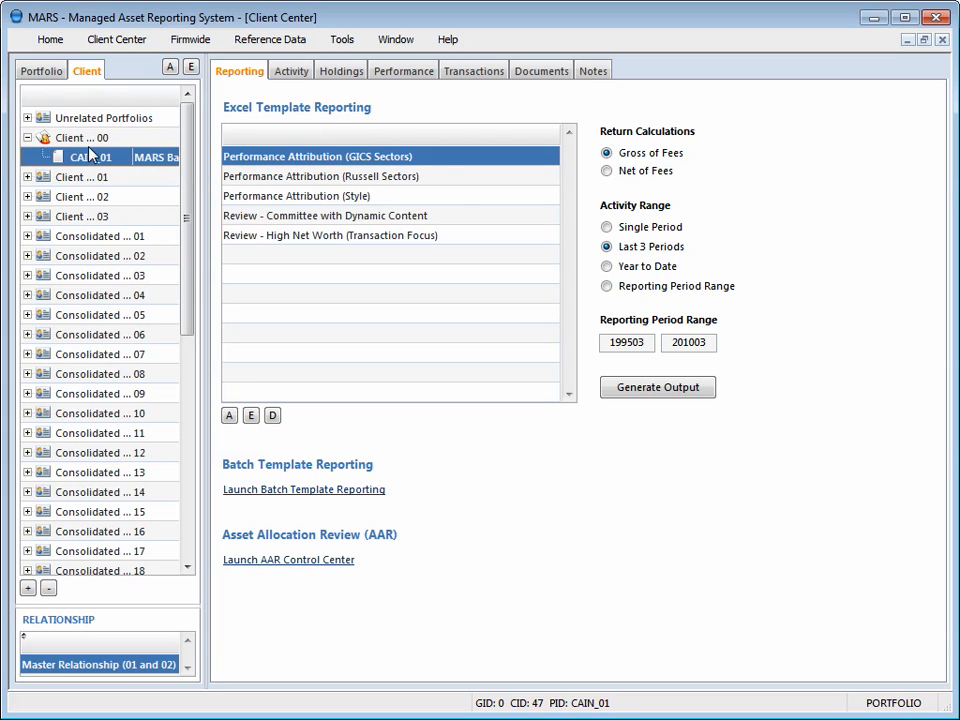
left_click(80, 137)
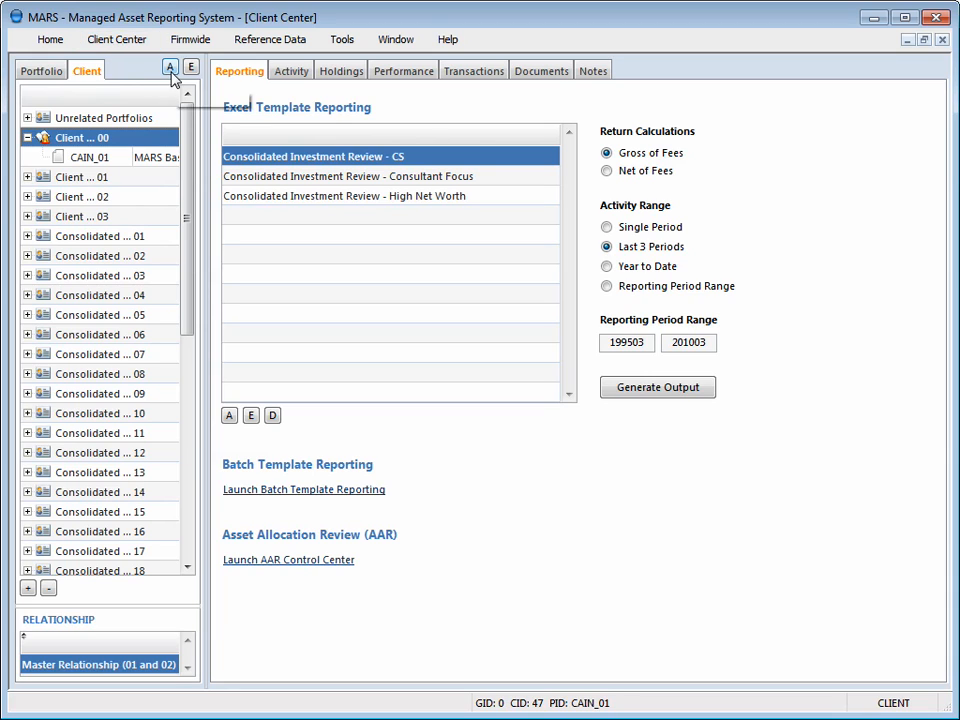
left_click(98, 158)
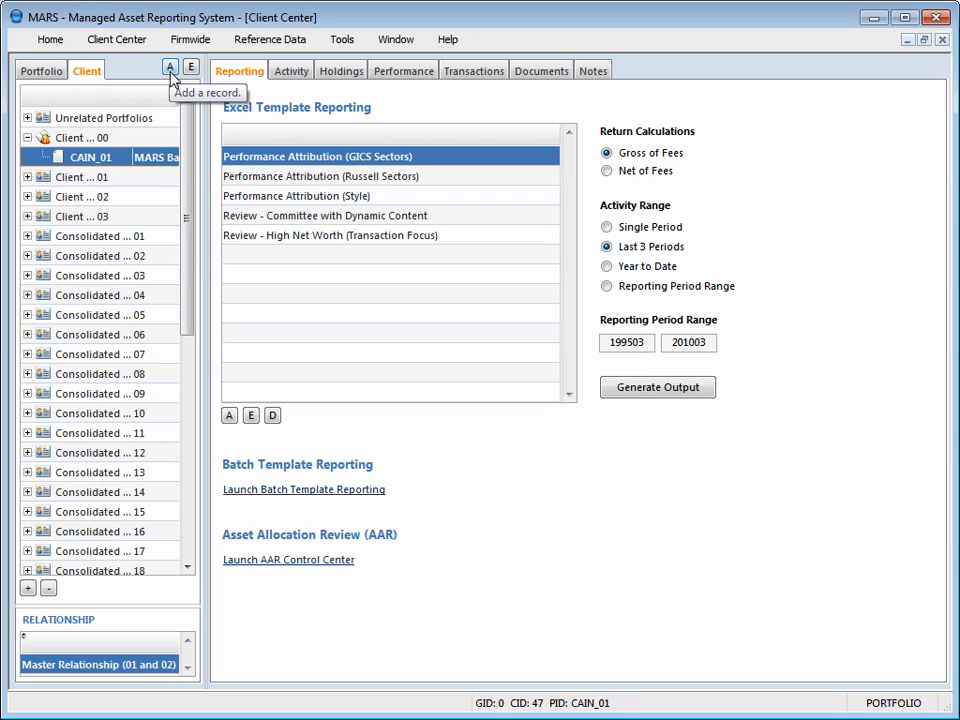
left_click(170, 68)
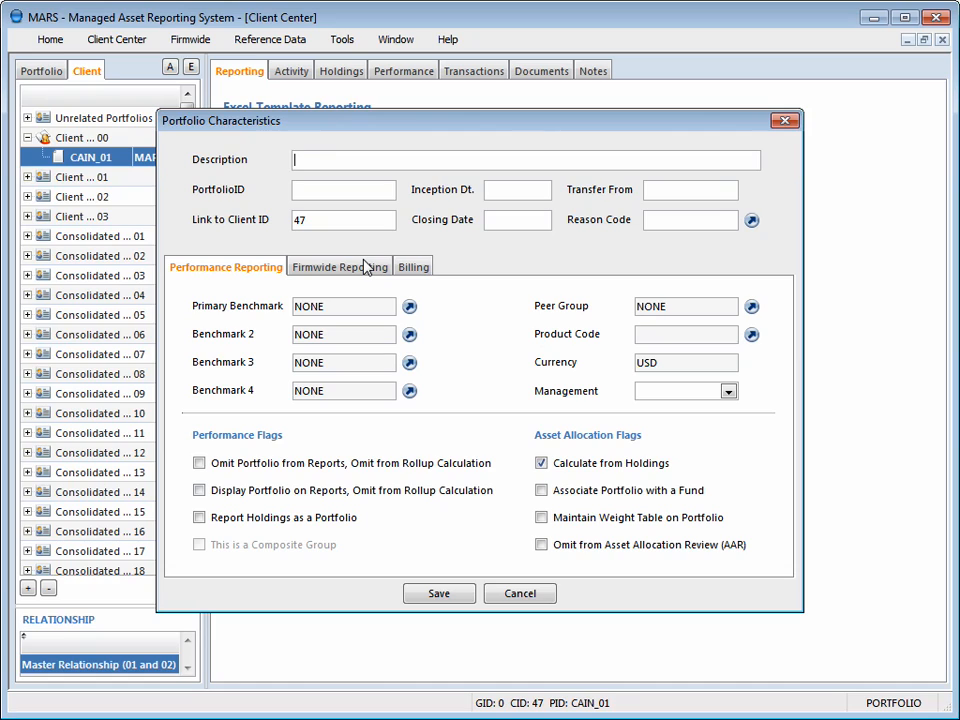
type("NARS Basics 02")
key("Tab")
type("CAIN_")
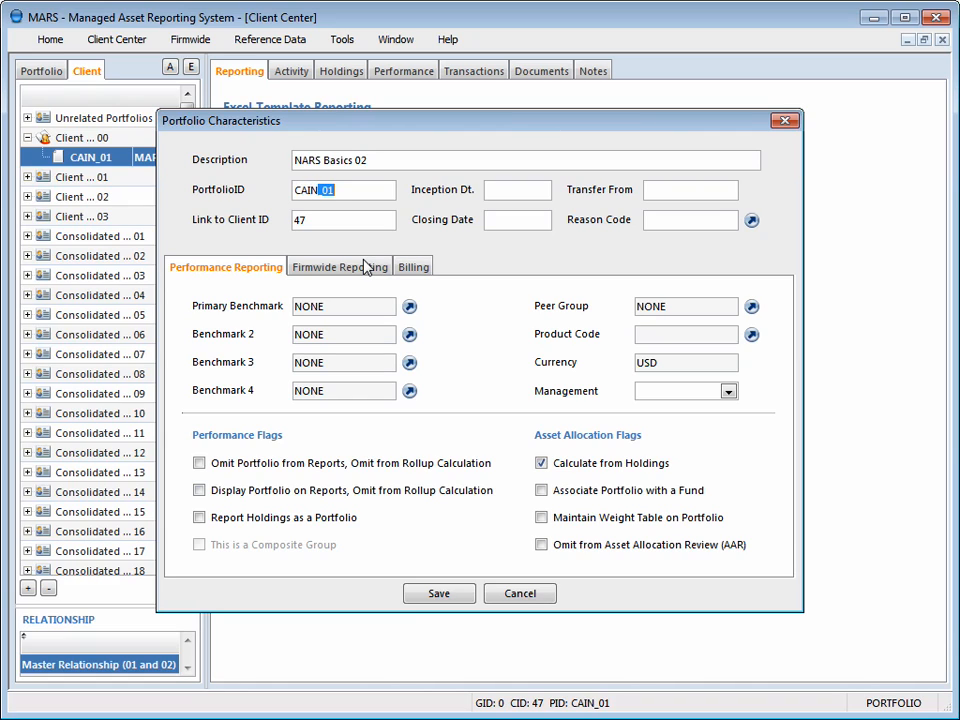
type("02")
left_click(440, 594)
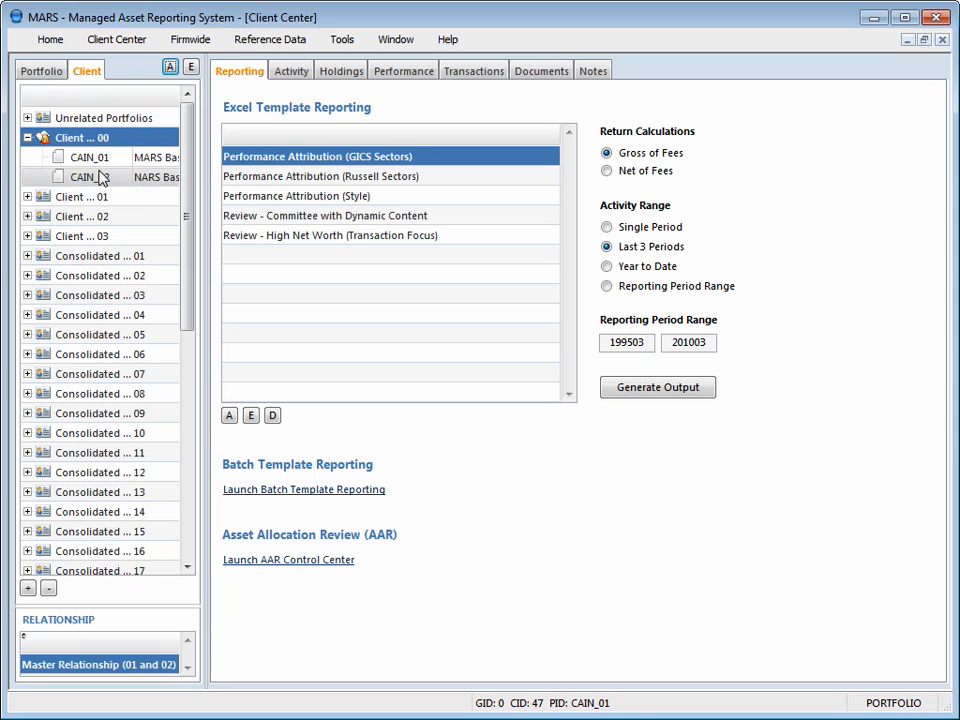
- Look up the client ID of Consolidated ... 01, relink portfolio CAIN_02 to that client ID and save the record
left_click(107, 137)
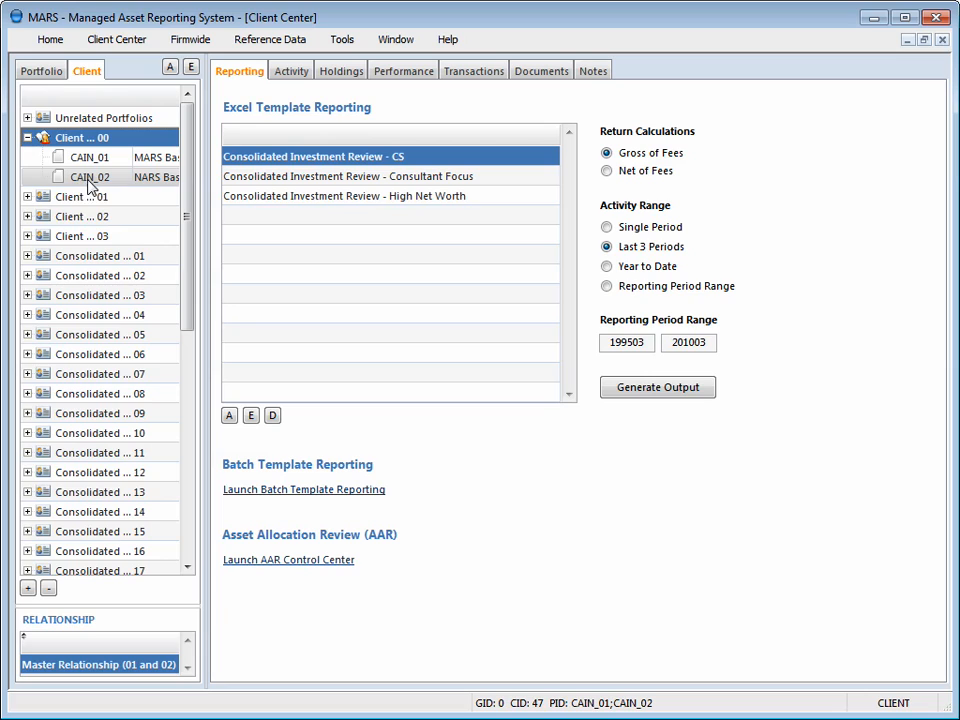
left_click(85, 260)
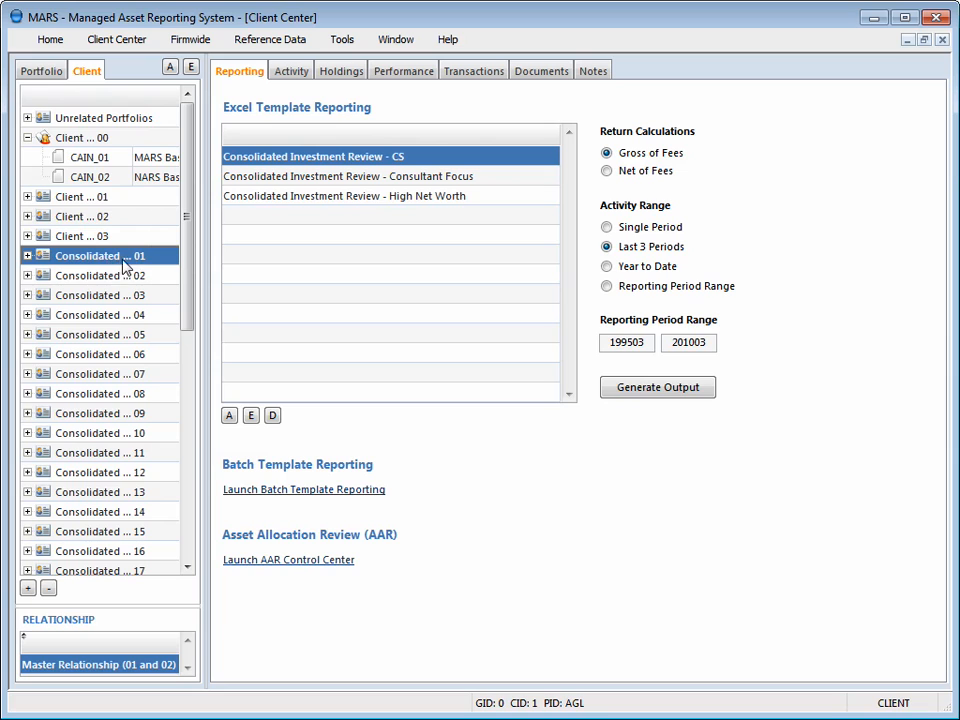
left_click(113, 184)
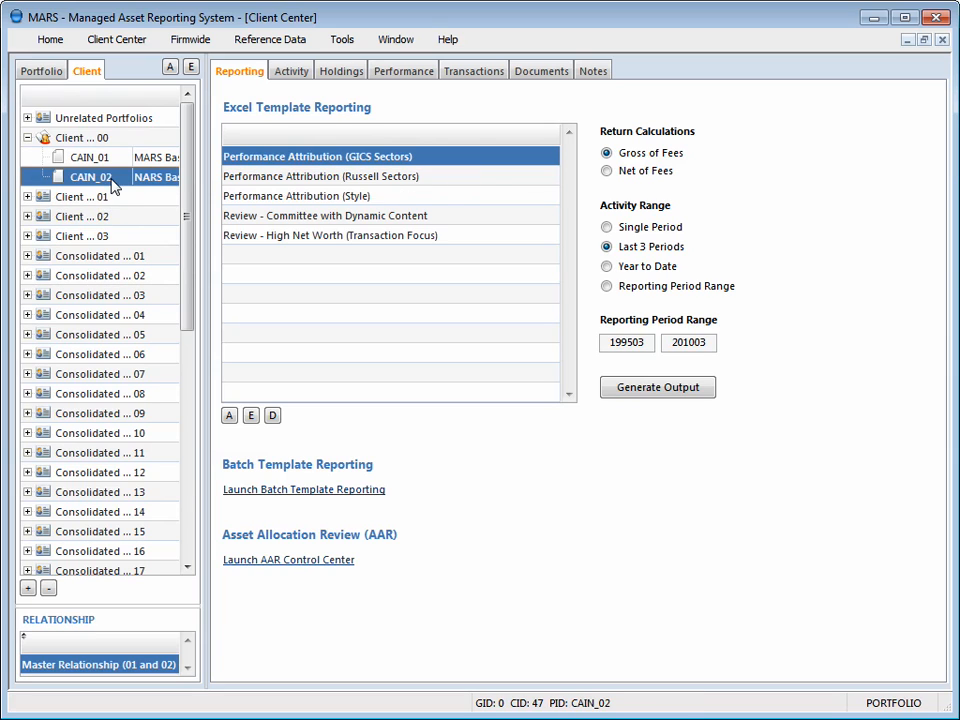
double_click(113, 184)
left_click(296, 220)
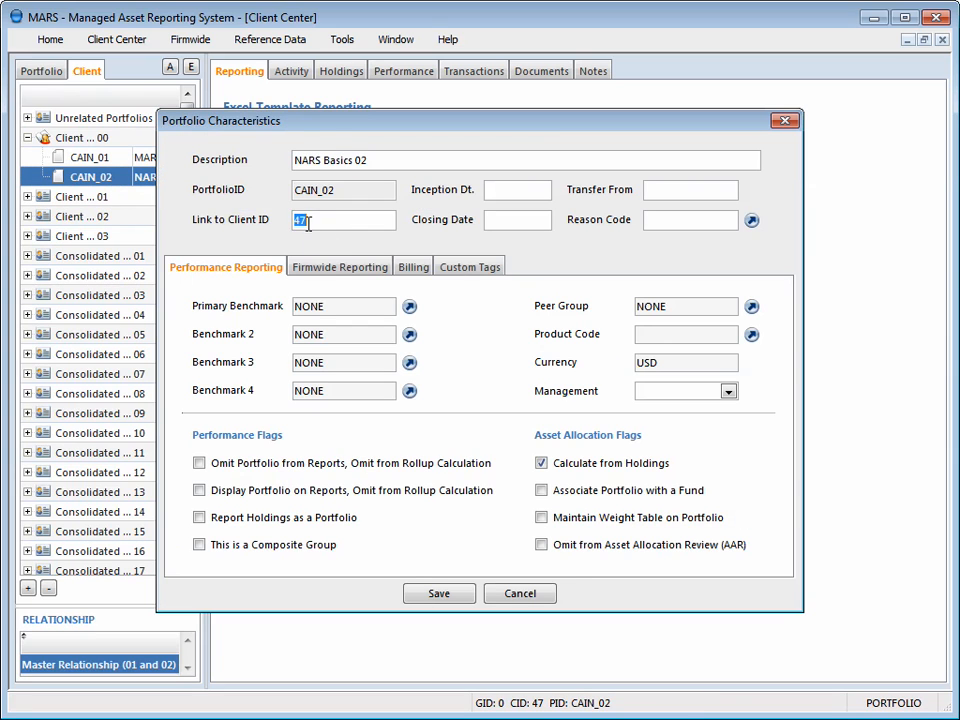
double_click(297, 218)
type("1")
left_click(440, 594)
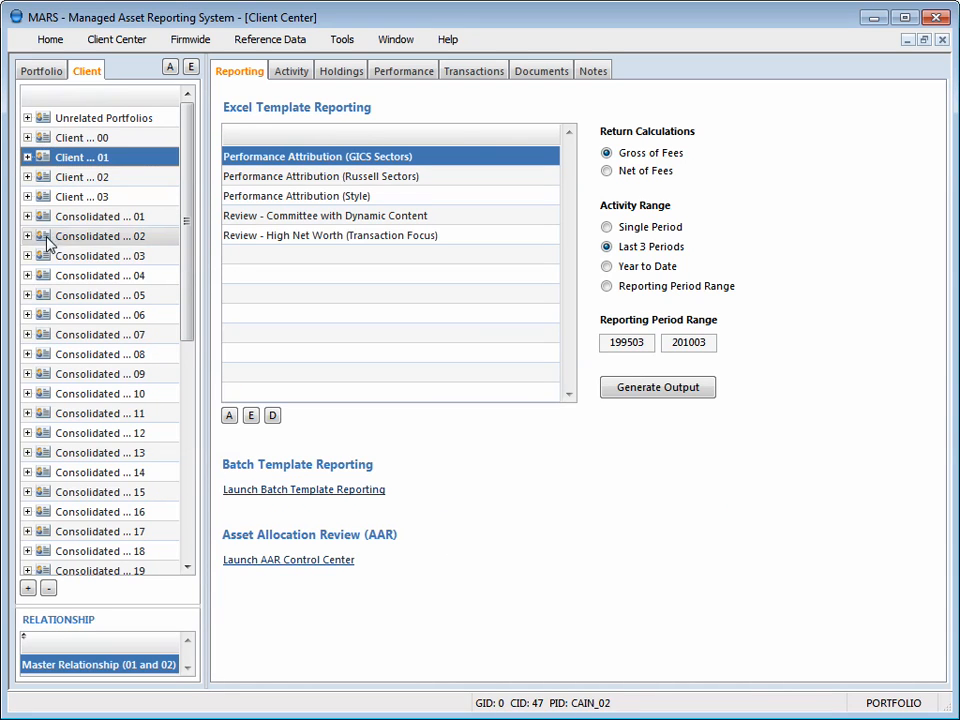
- Relink portfolio CAIN_02 from Consolidated ... 01 back to the client ID of Client ... 00, save it and expand that client's portfolios
left_click(29, 219)
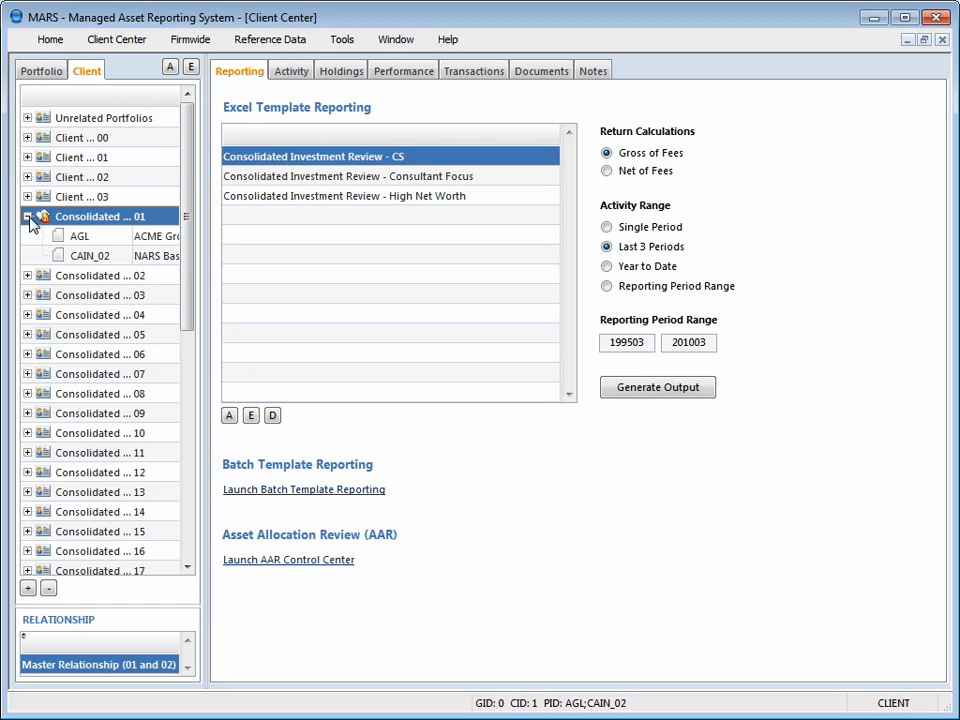
left_click(92, 257)
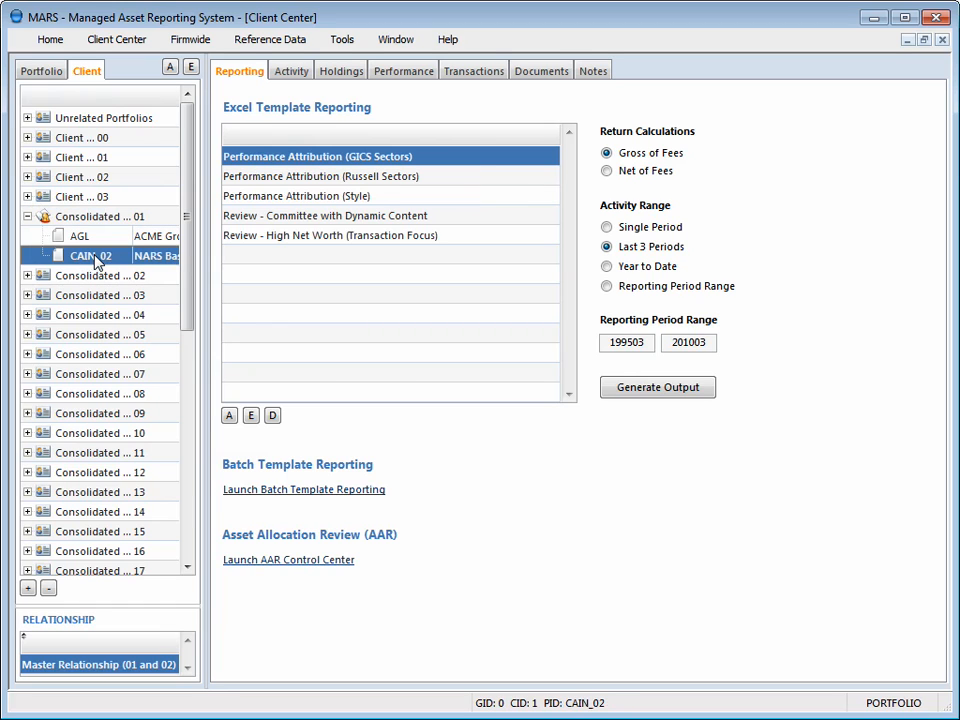
double_click(92, 257)
left_click(300, 220)
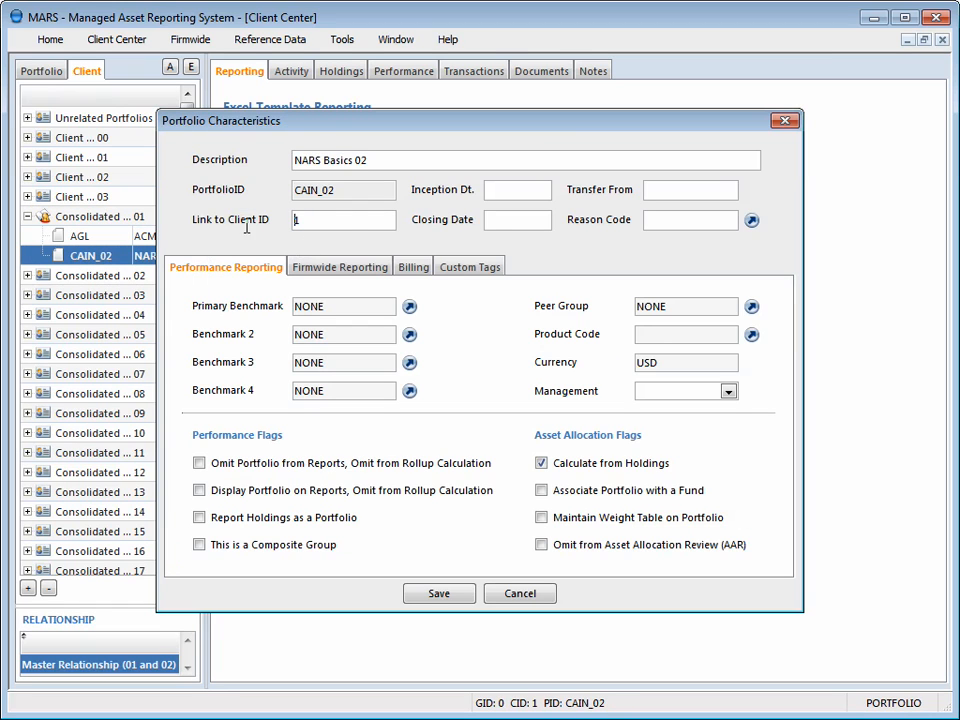
type("47")
left_click(440, 595)
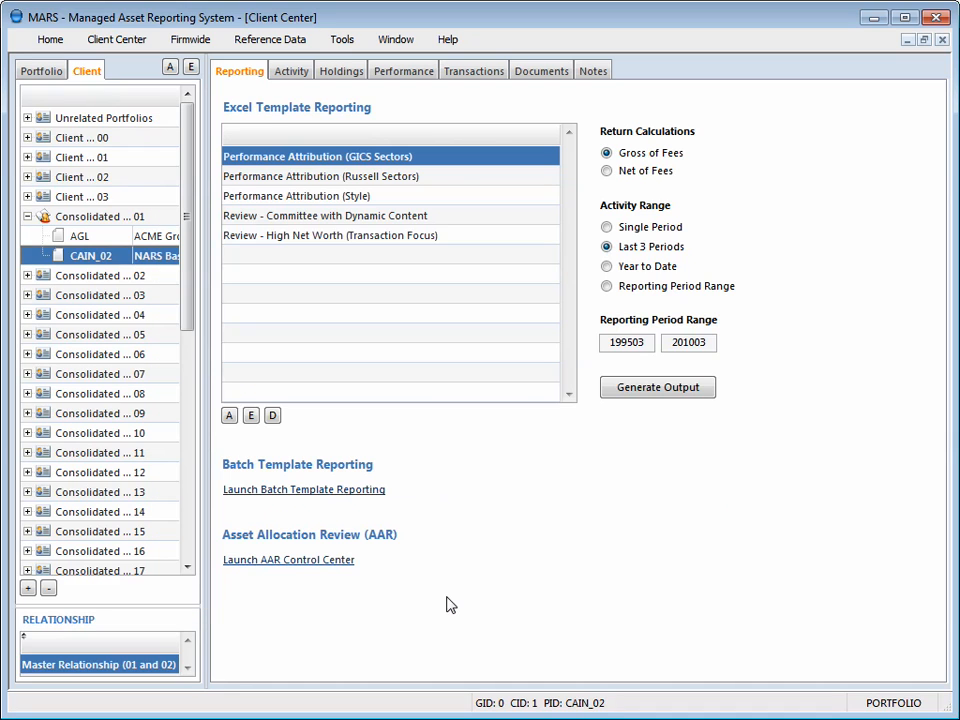
left_click(27, 138)
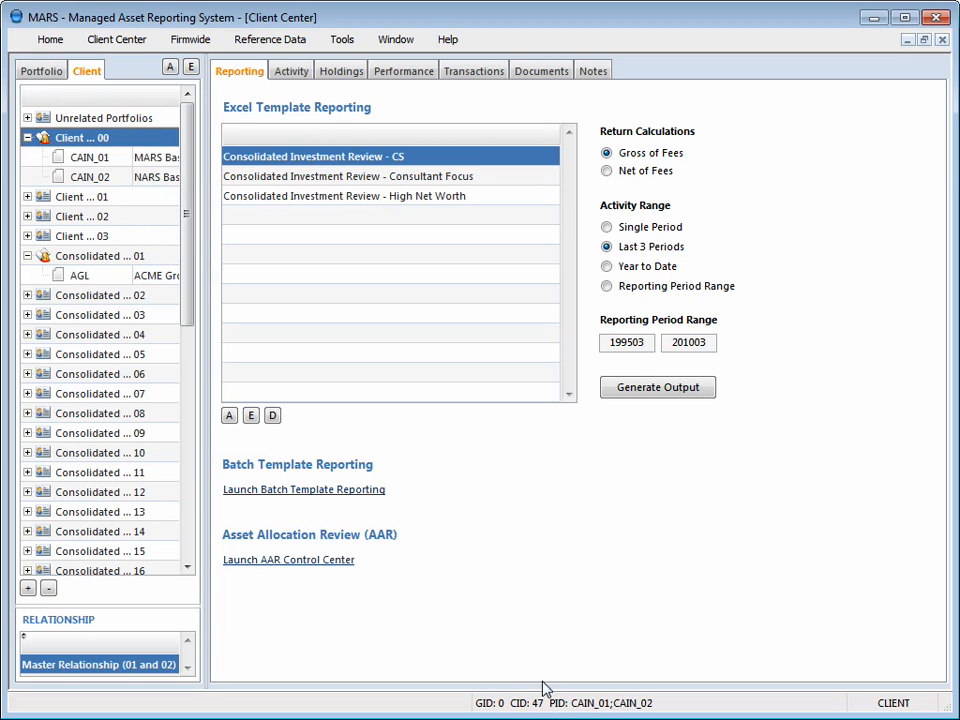
- Start a new activity record for portfolio CAIN_01 and set its period to 201001
left_click(104, 166)
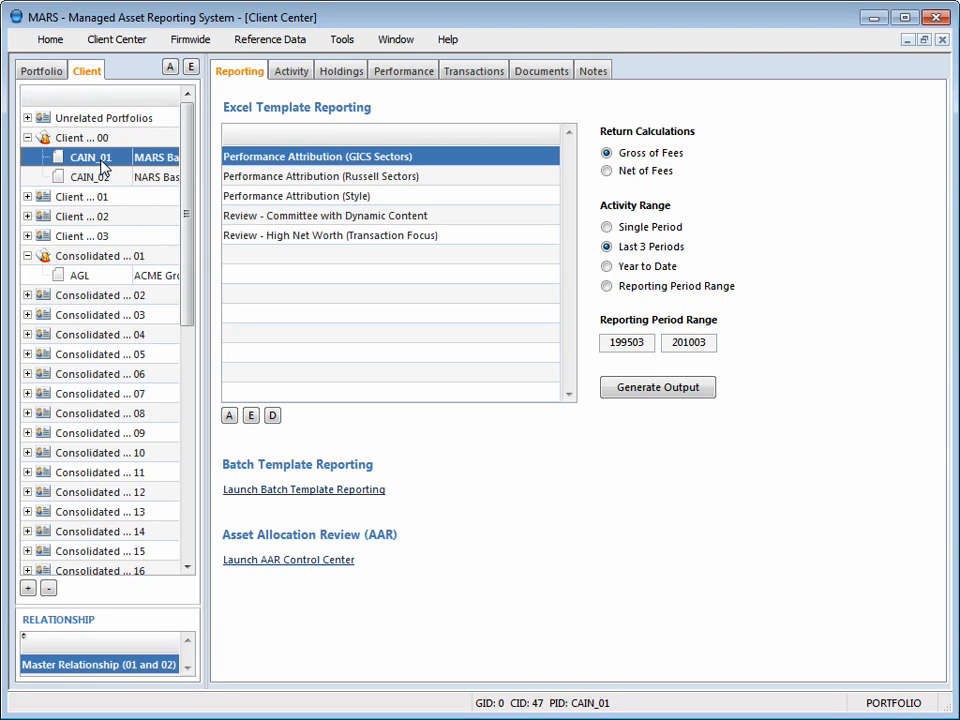
left_click(293, 75)
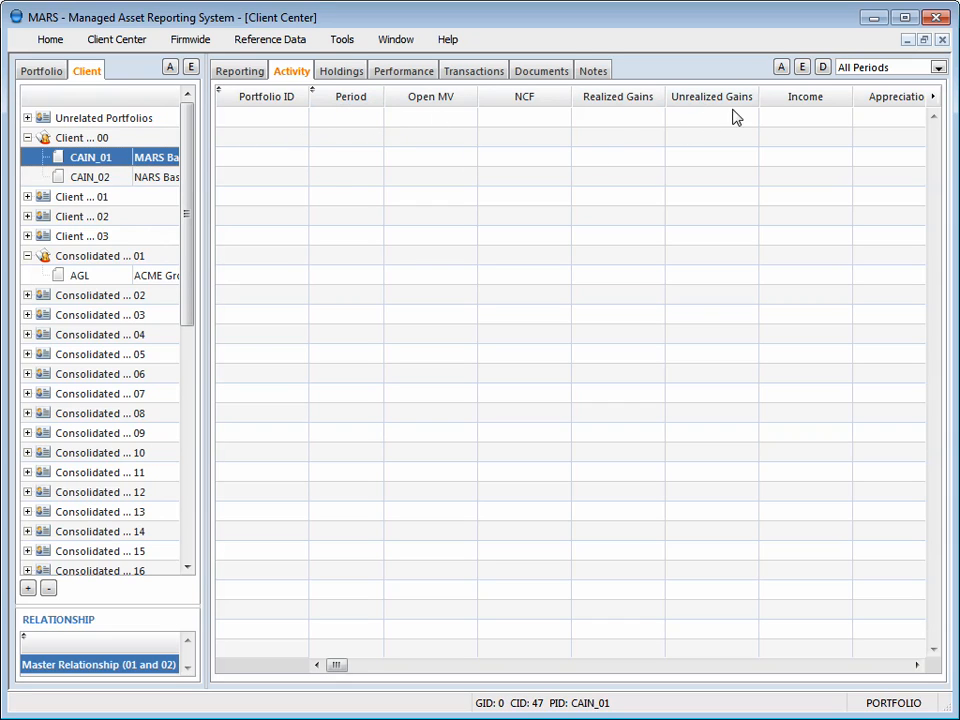
left_click(783, 72)
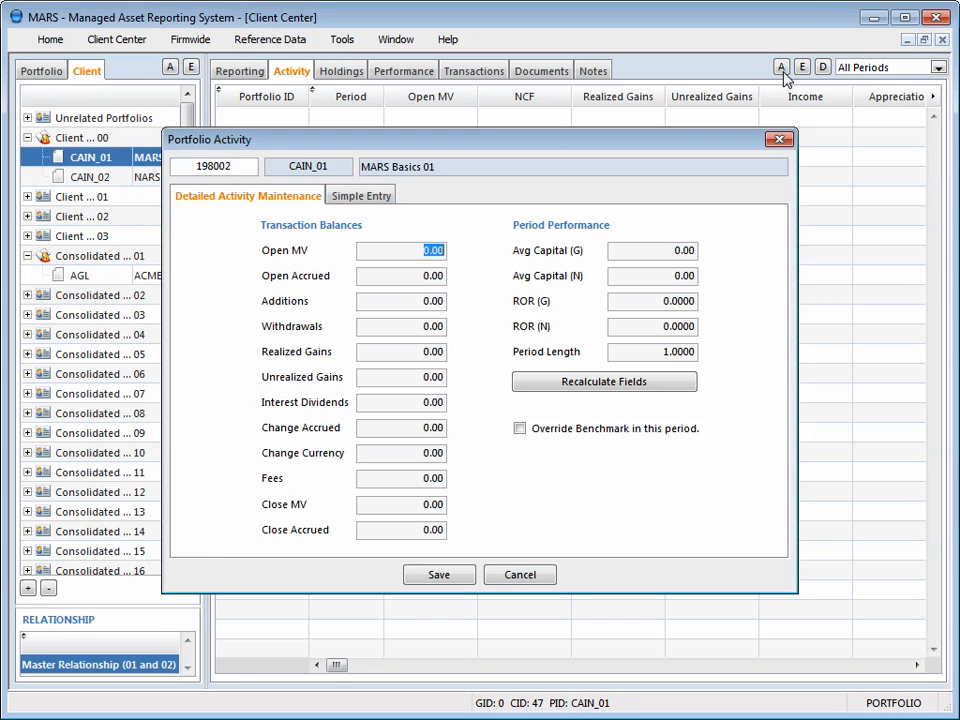
left_click(239, 170)
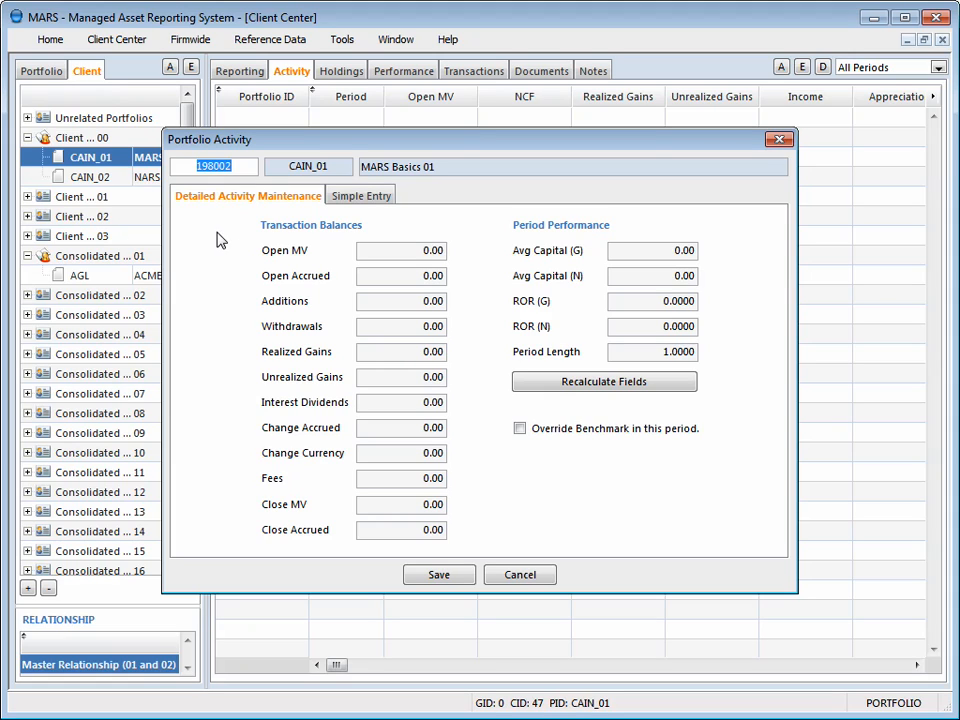
type("201001")
- Use the Simple Entry form for the 201001 record and set the period type to Opening Period with day 4
left_click(365, 199)
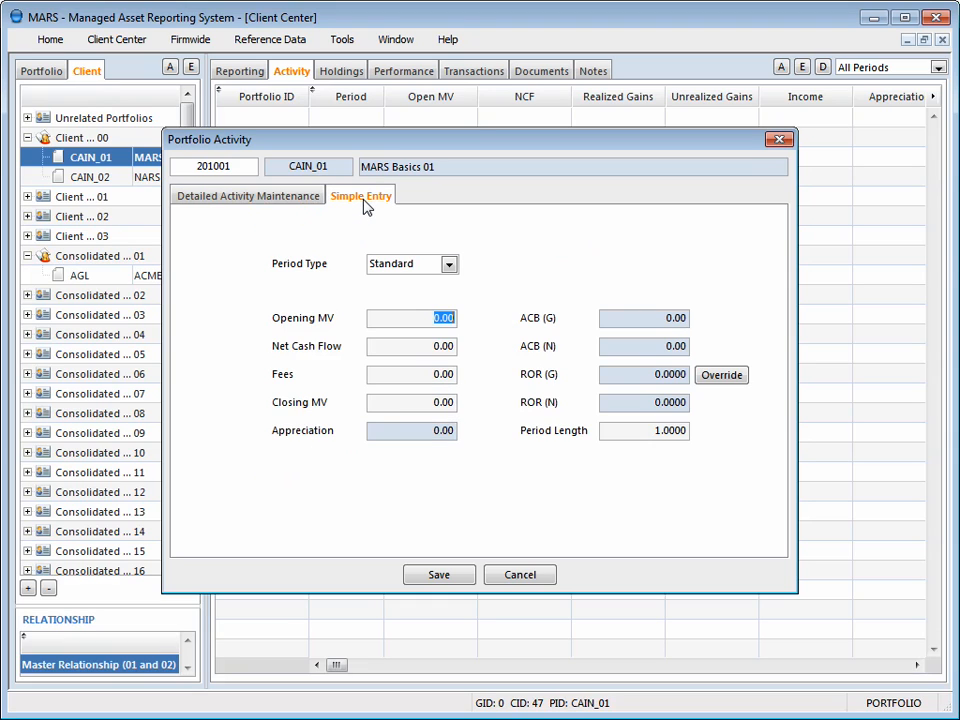
left_click(257, 199)
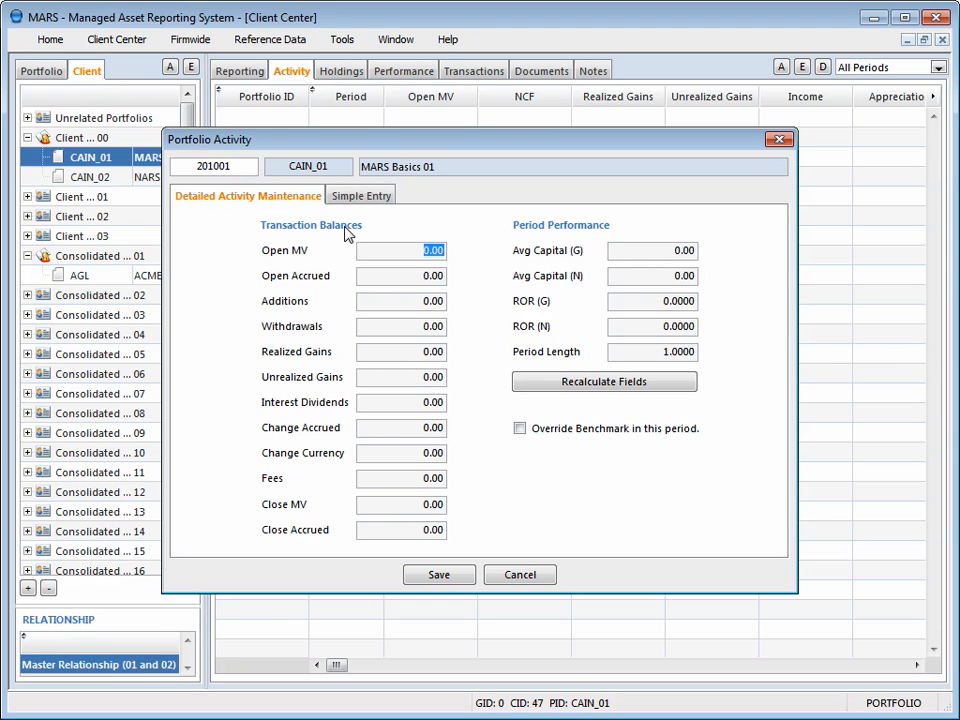
left_click(368, 200)
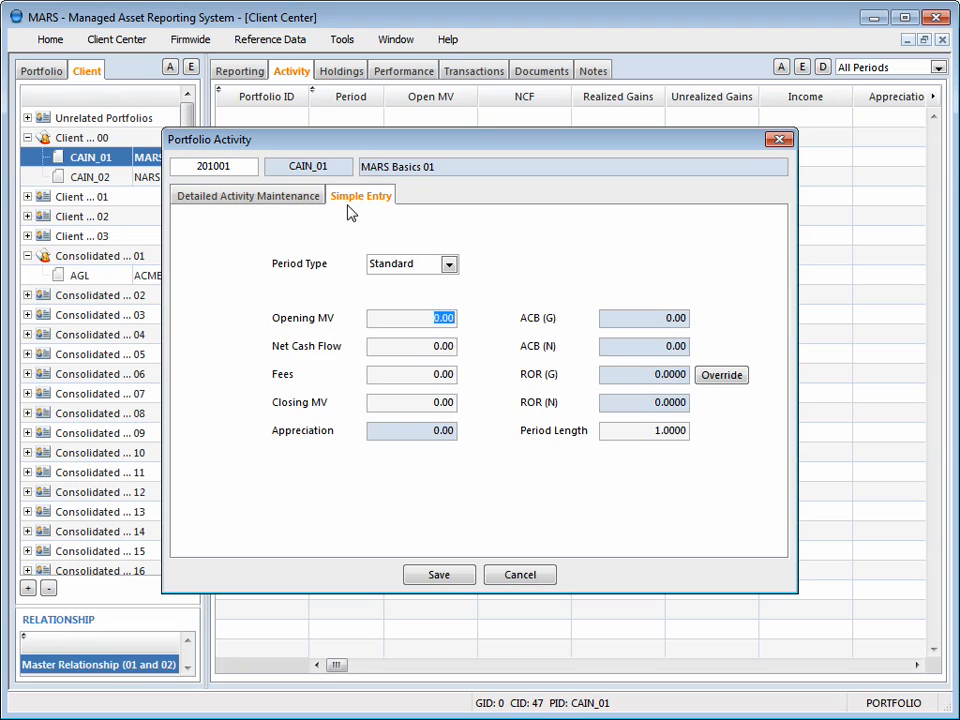
left_click(243, 205)
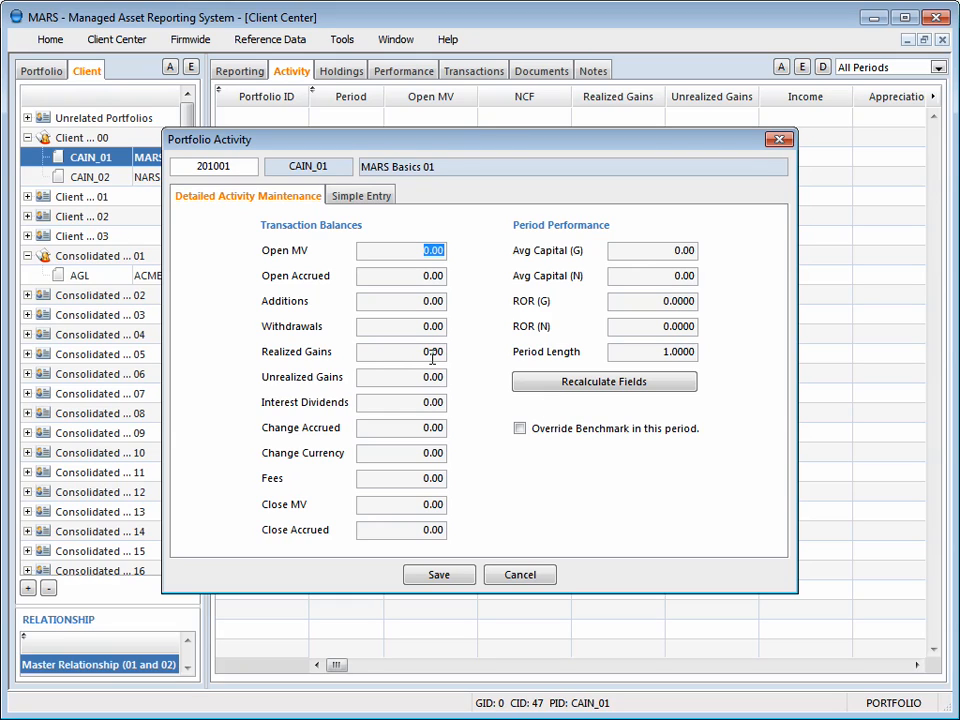
left_click(350, 198)
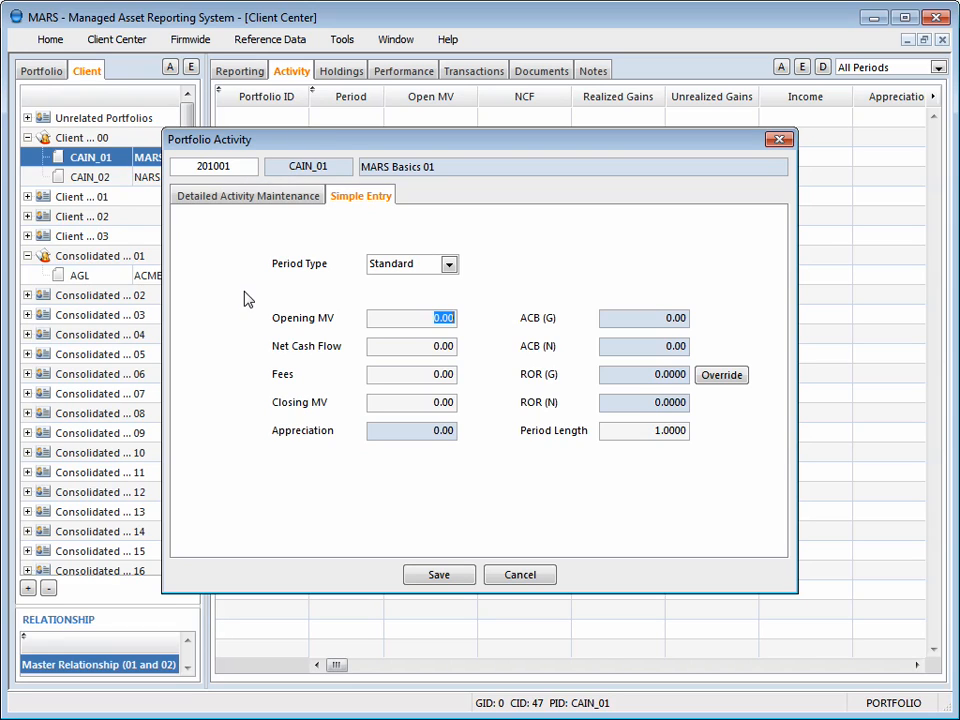
left_click(448, 268)
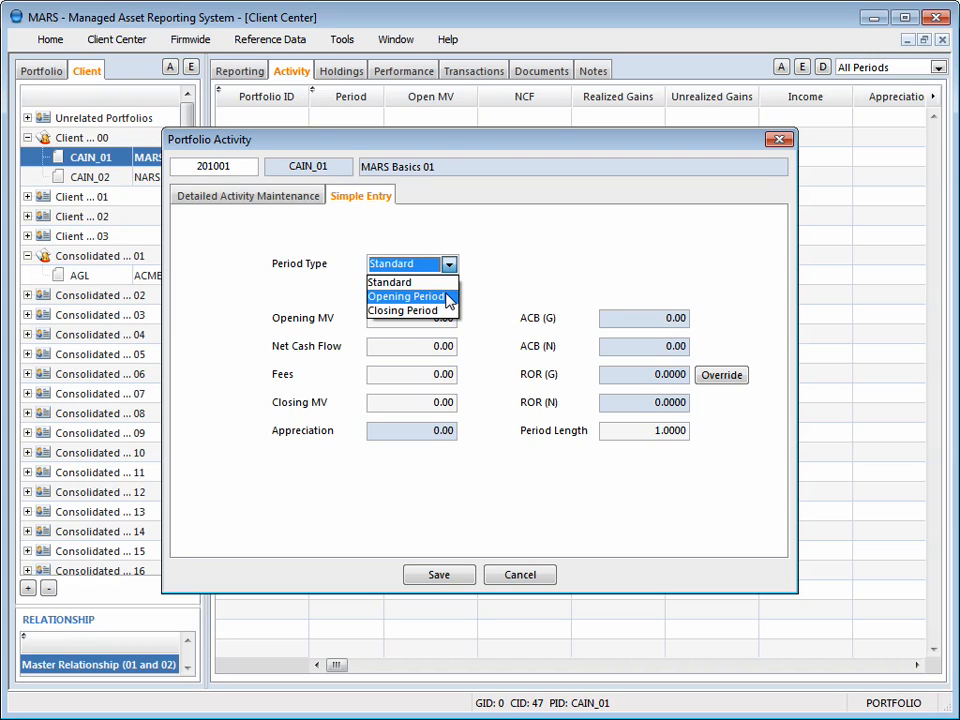
left_click(449, 297)
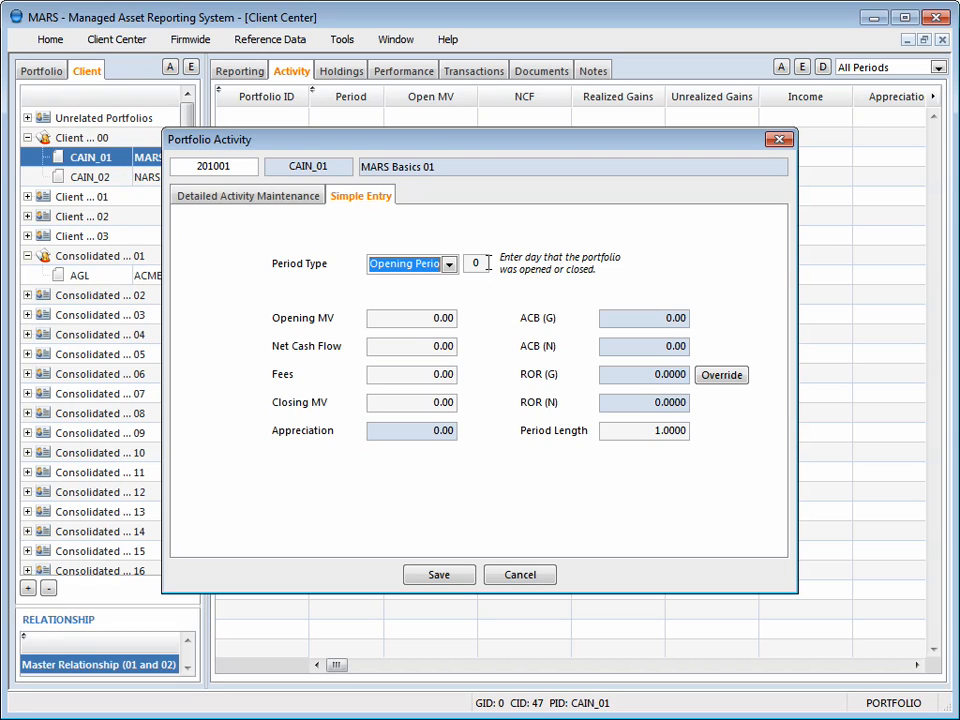
left_click(480, 263)
type("4")
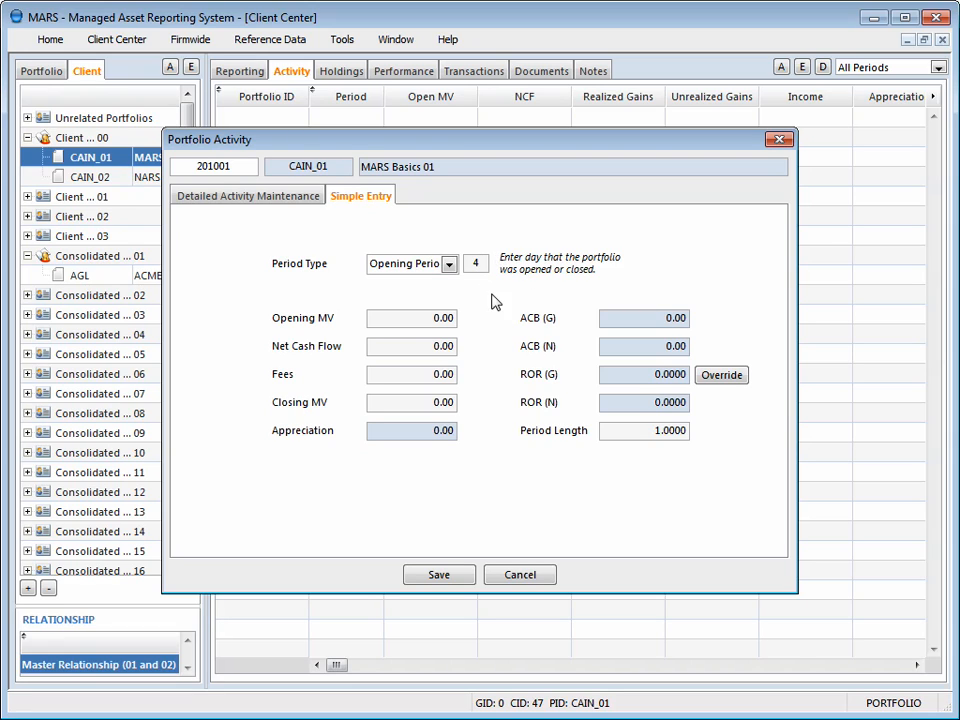
- Enter a net cash flow of 500,000 and a closing MV of 510,000, and save the 201001 record with simplified detail
key("Tab")
key("Tab")
type("500")
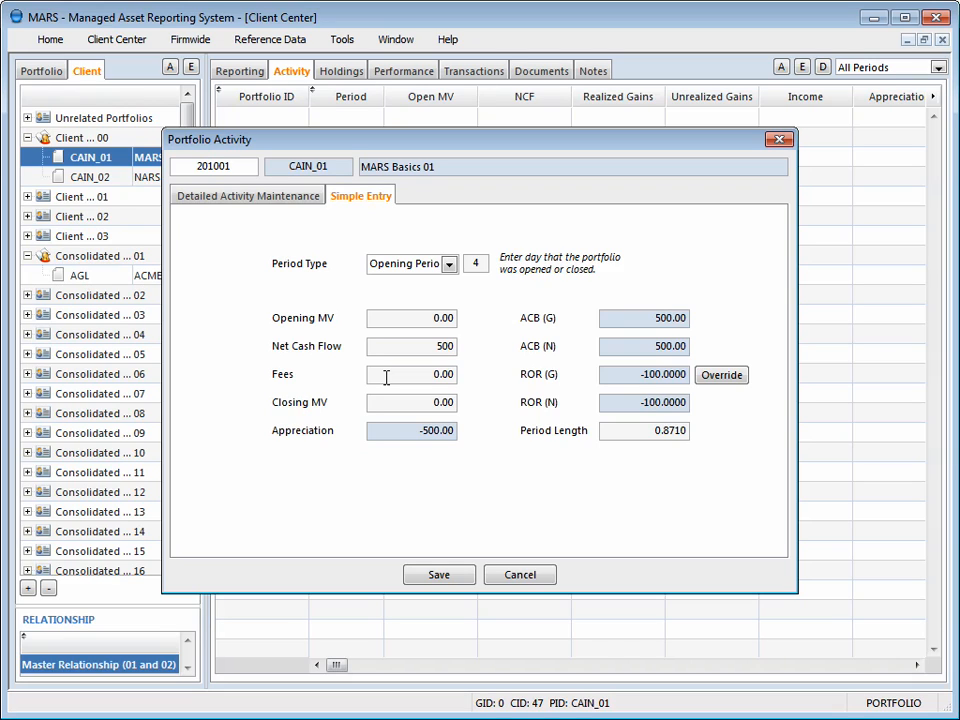
type("000")
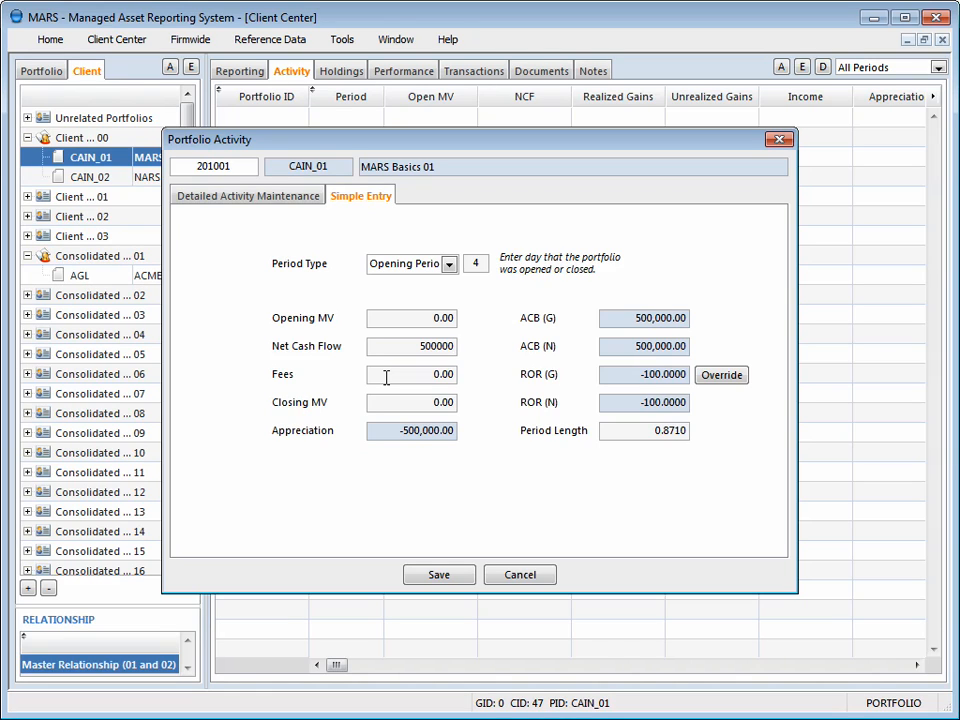
left_click(386, 377)
key("Tab")
type("510000")
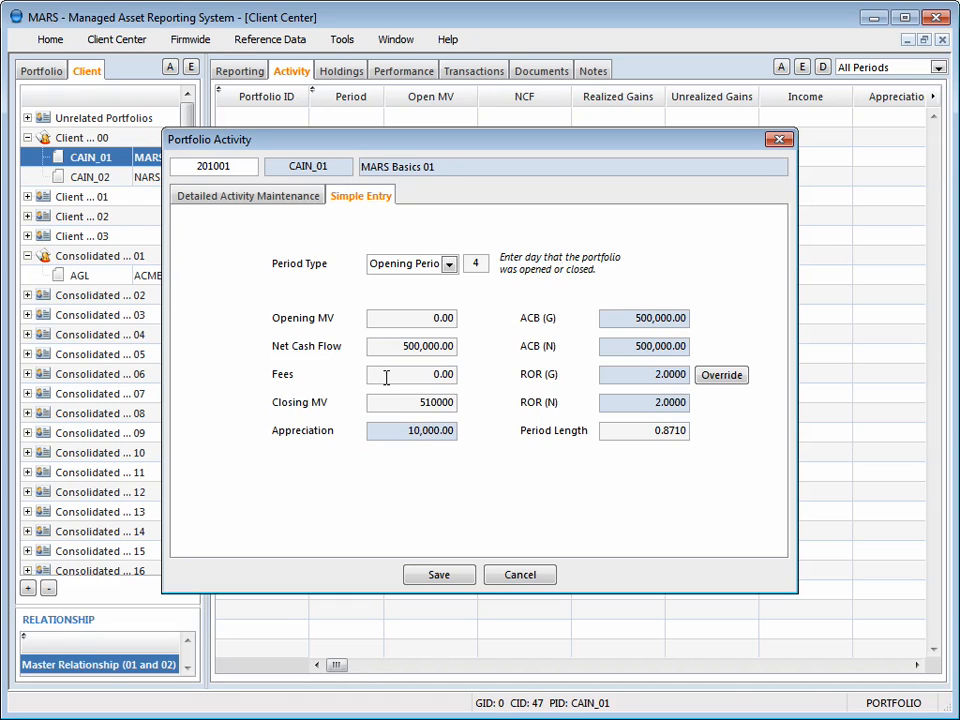
key("Tab")
left_click(447, 579)
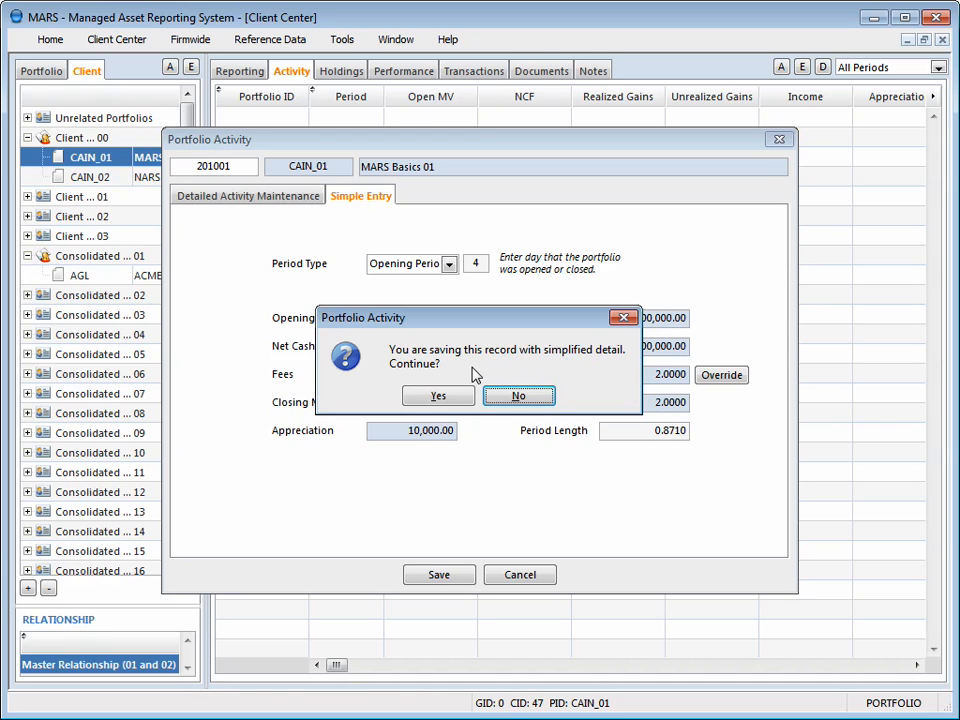
left_click(438, 397)
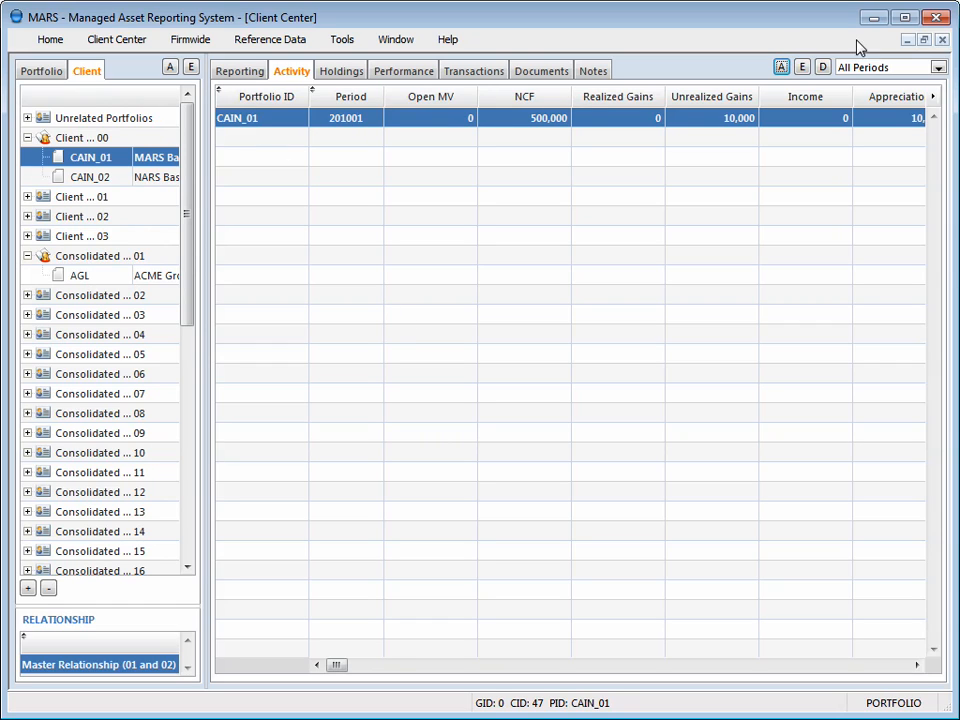
- Add the 201002 activity record for CAIN_01 with a closing MV of 525,000 and save it with simplified detail
left_click(781, 67)
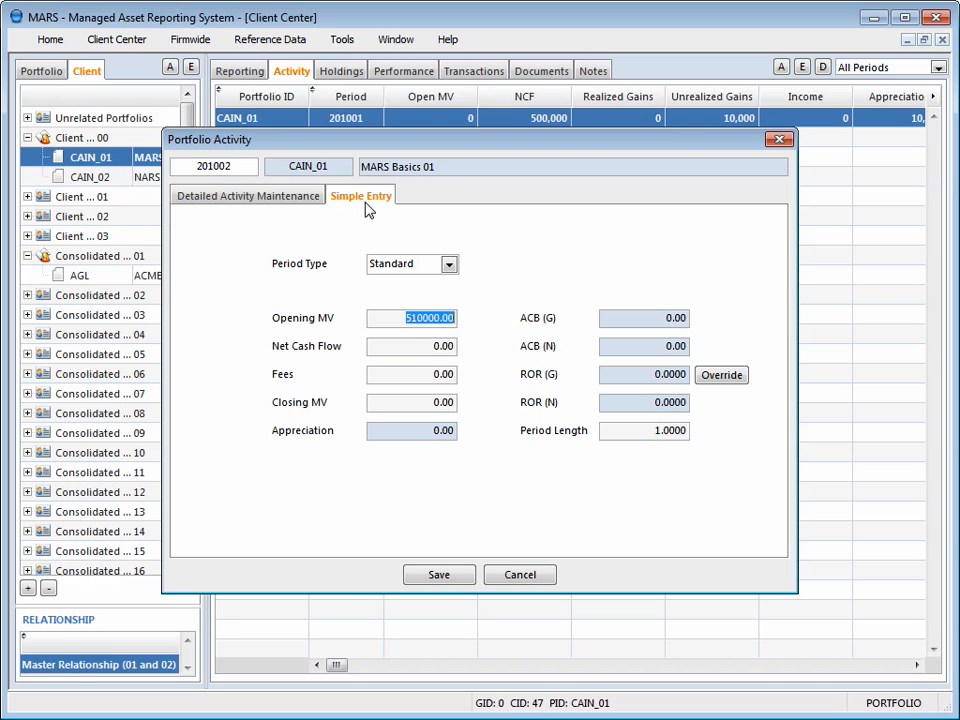
left_click(390, 347)
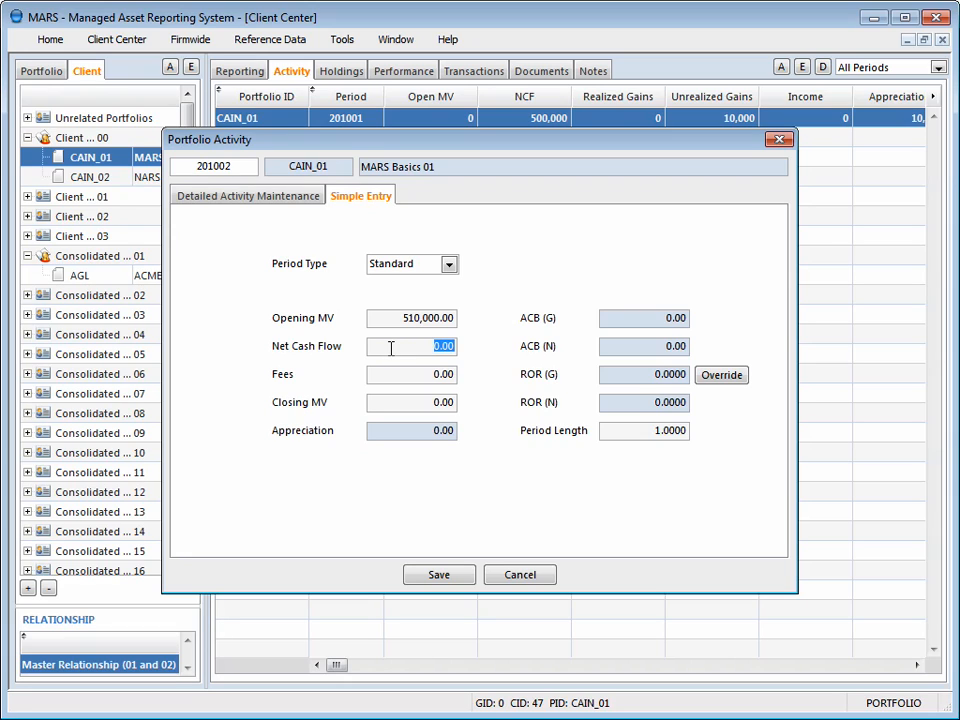
key("Tab")
key("Tab")
type("525000")
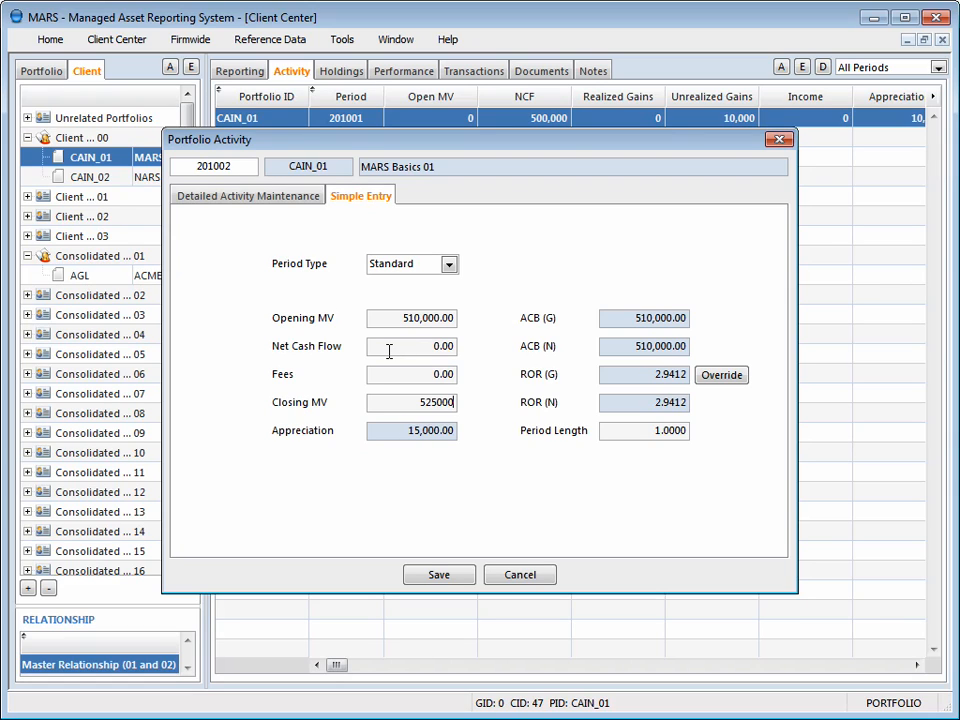
key("Tab")
key("Tab")
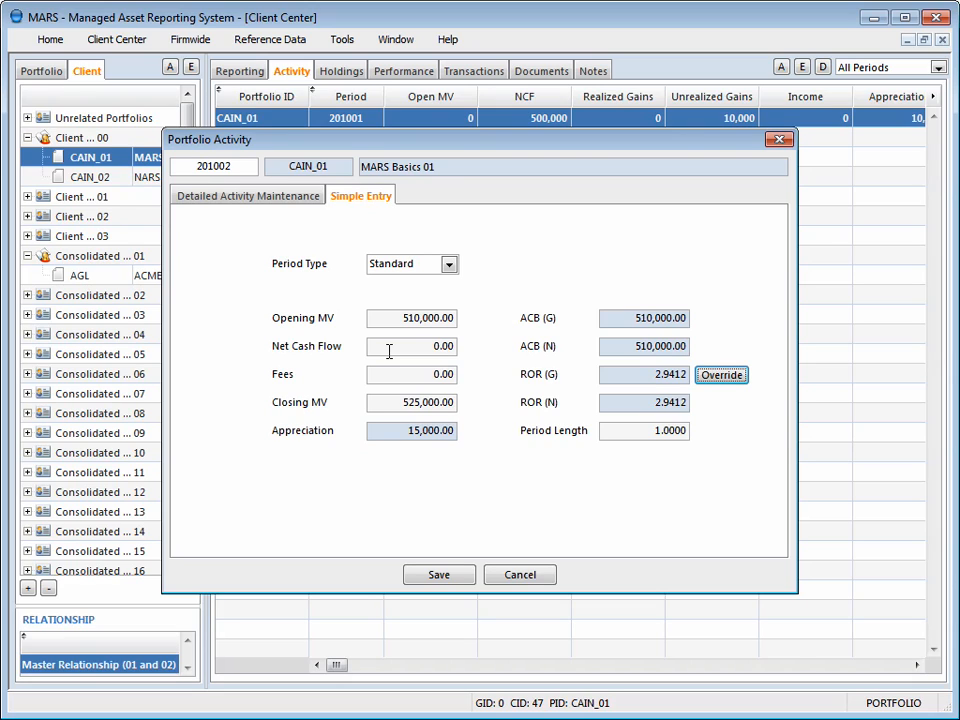
left_click(450, 578)
left_click(440, 398)
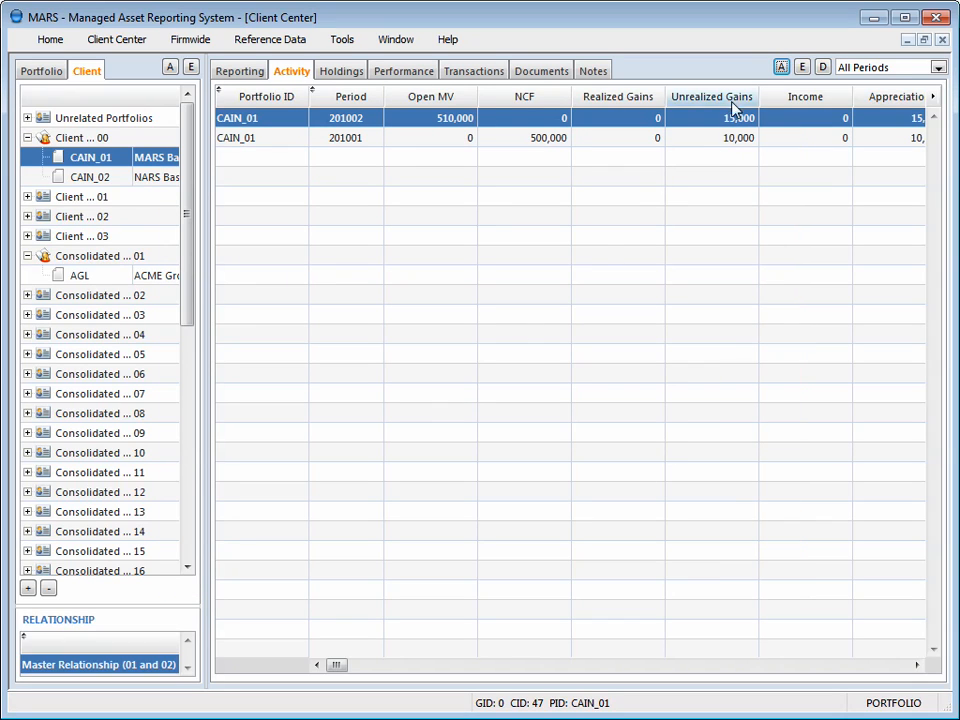
- Start the 201003 activity record for CAIN_01 and set its closing MV to 530,000
left_click(781, 68)
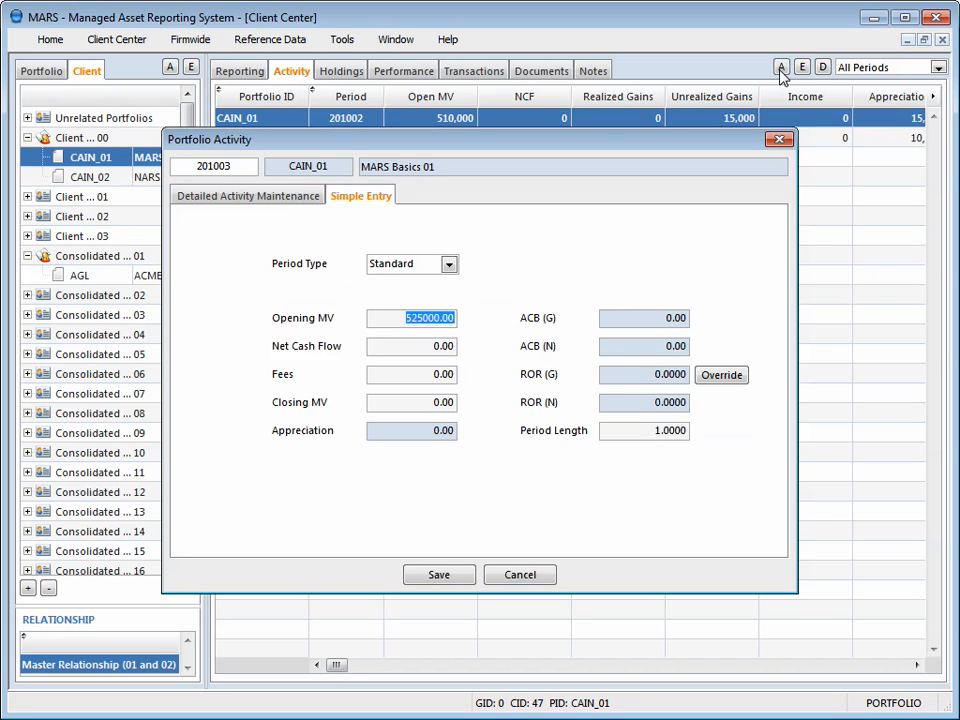
left_click(641, 374)
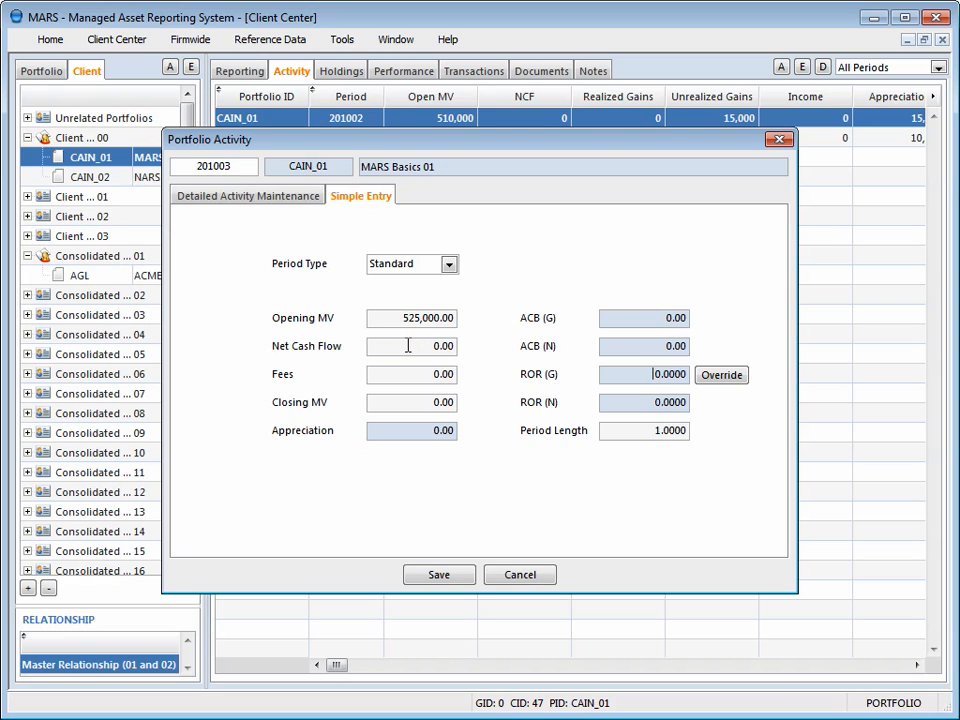
left_click(389, 317)
key("Tab")
key("Tab")
key("Tab")
type("5")
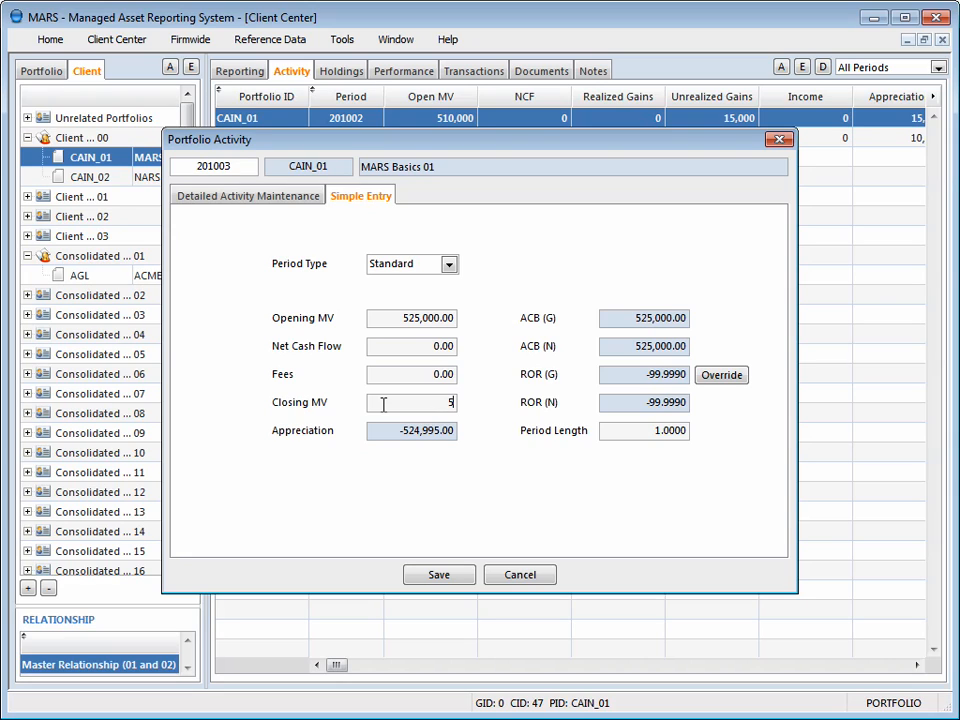
type("30000")
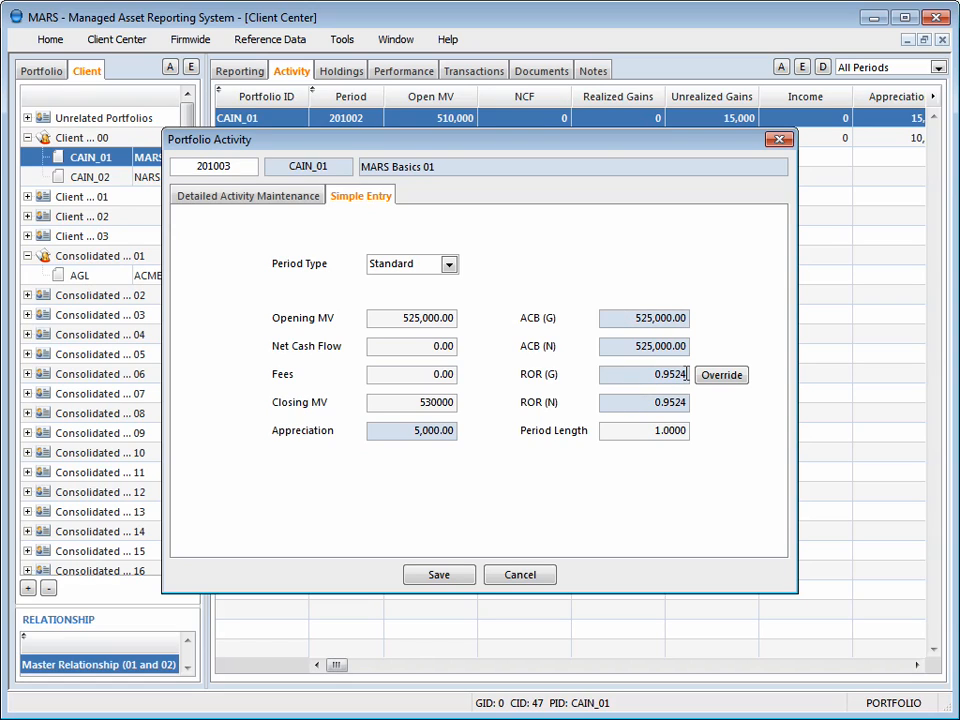
- Enter fees of -1,000 for period 201003 and save the record with simplified detail
left_click(452, 374)
type("-1000")
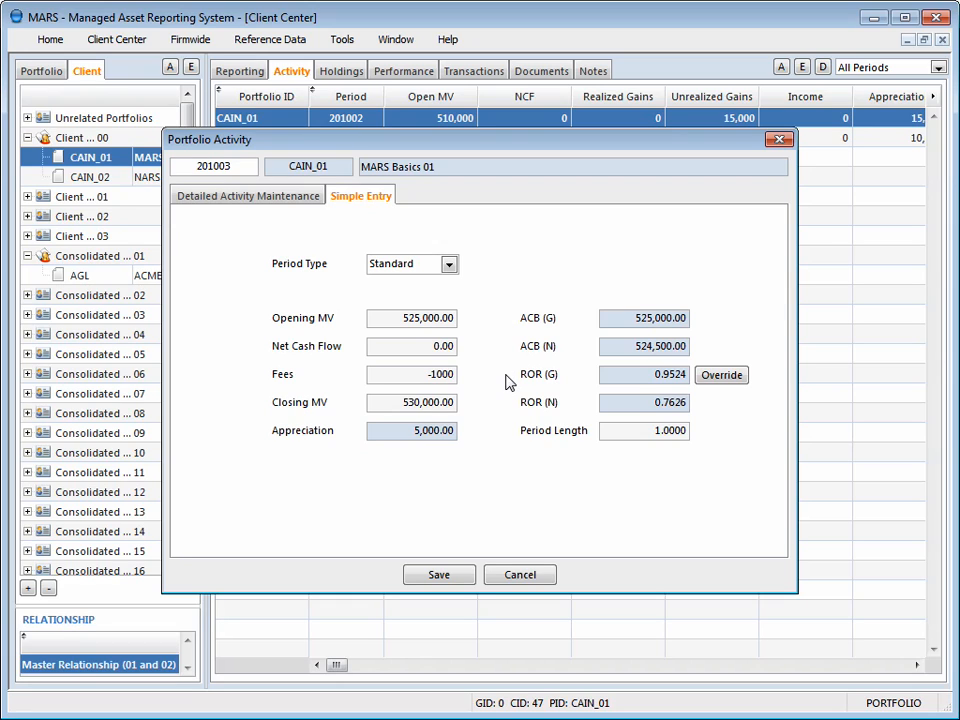
key("Tab")
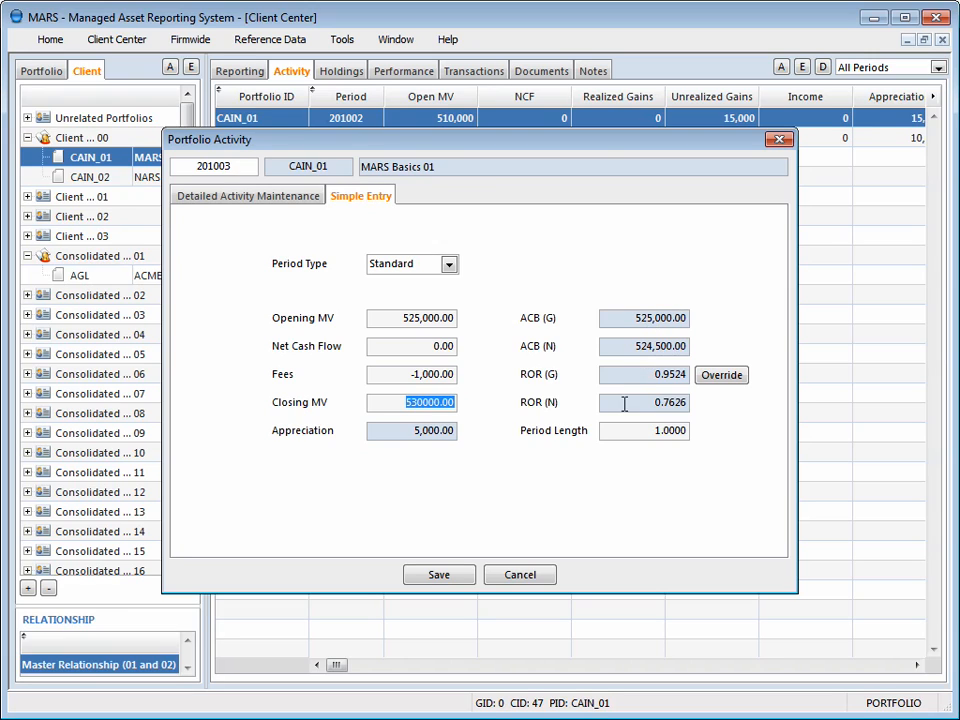
key("Tab")
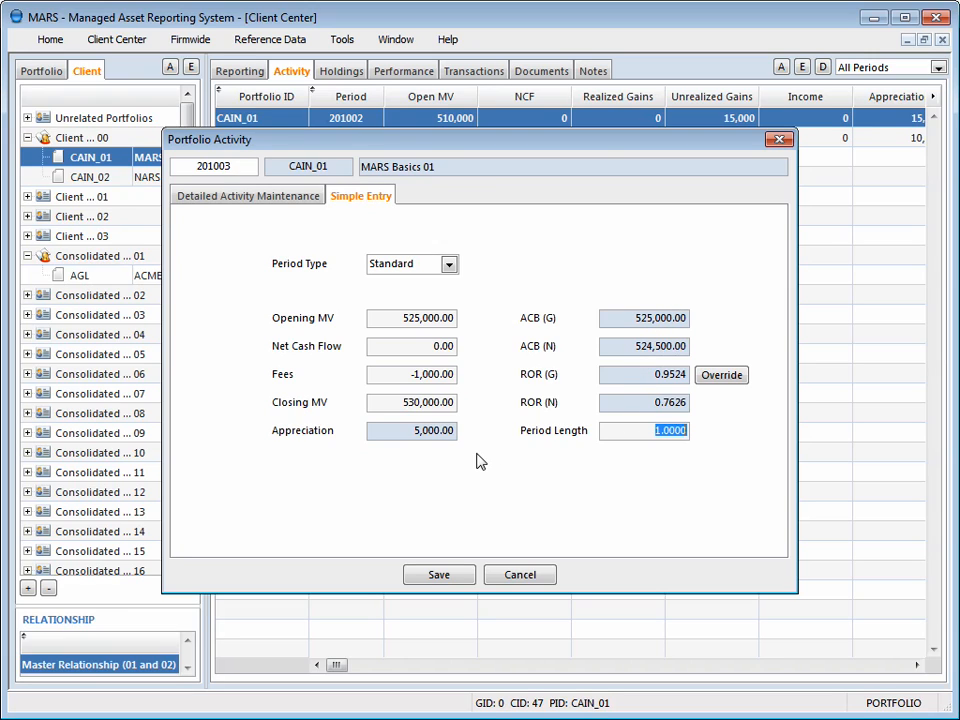
left_click(449, 574)
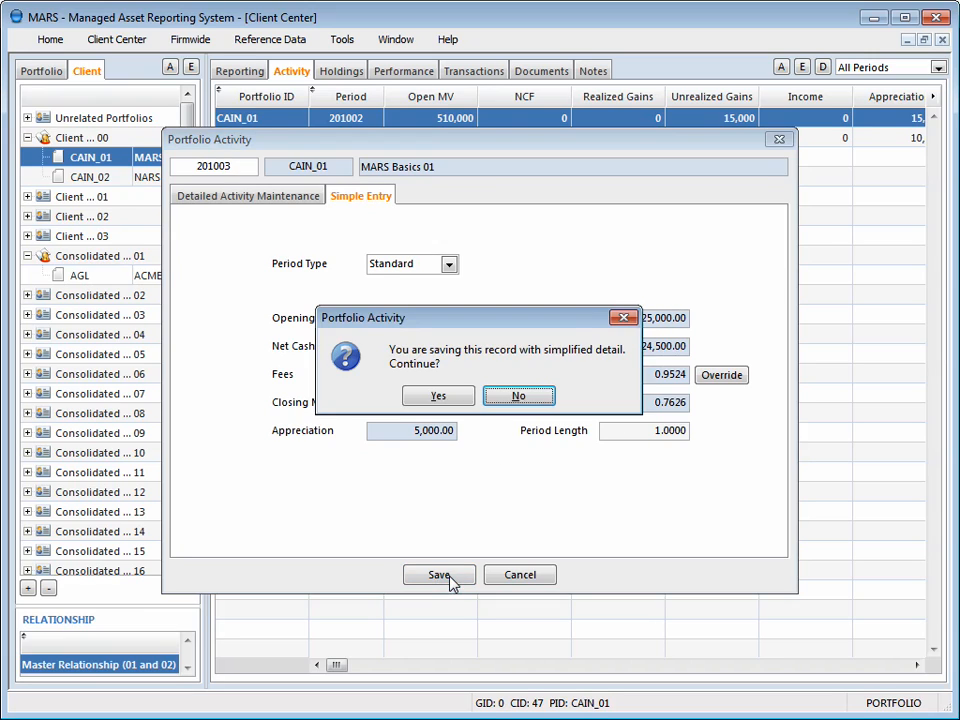
left_click(439, 398)
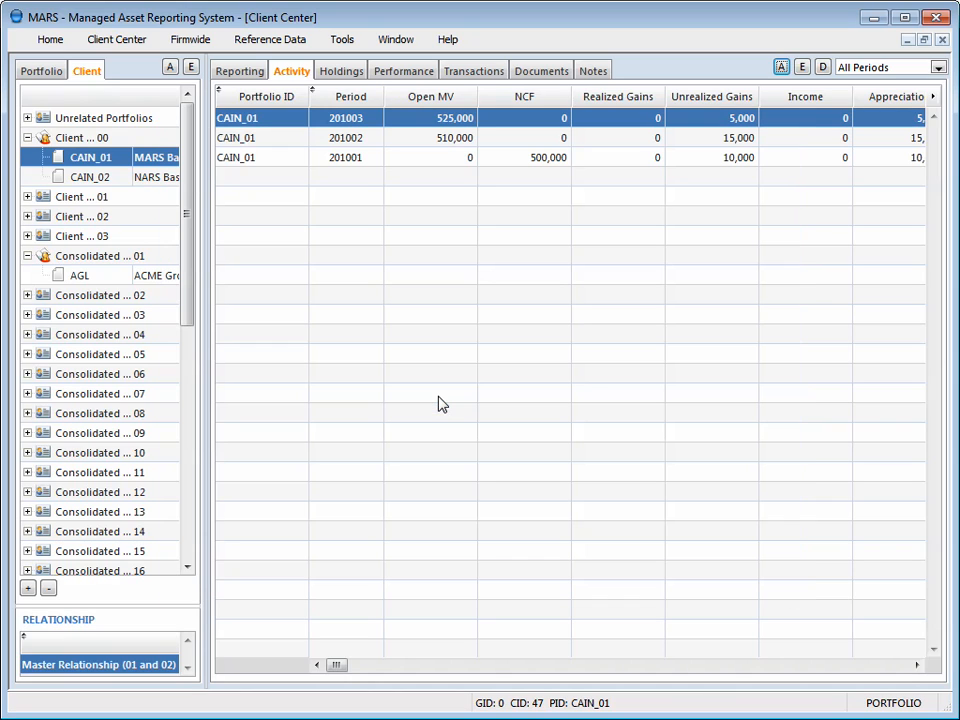